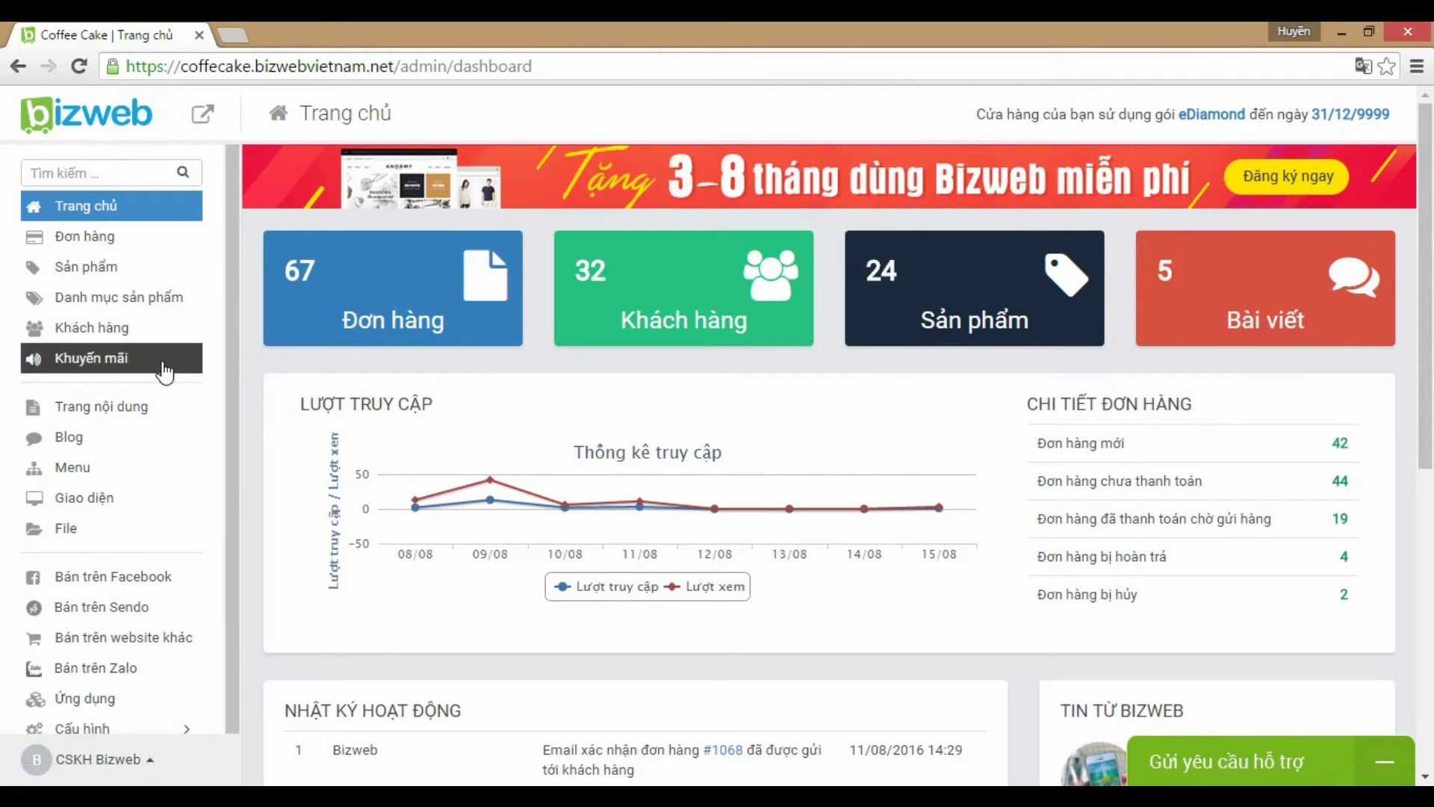
- Start a new promotion under Khuyến mãi, generate its code automatically, and limit the number of uses to 5
click(163, 361)
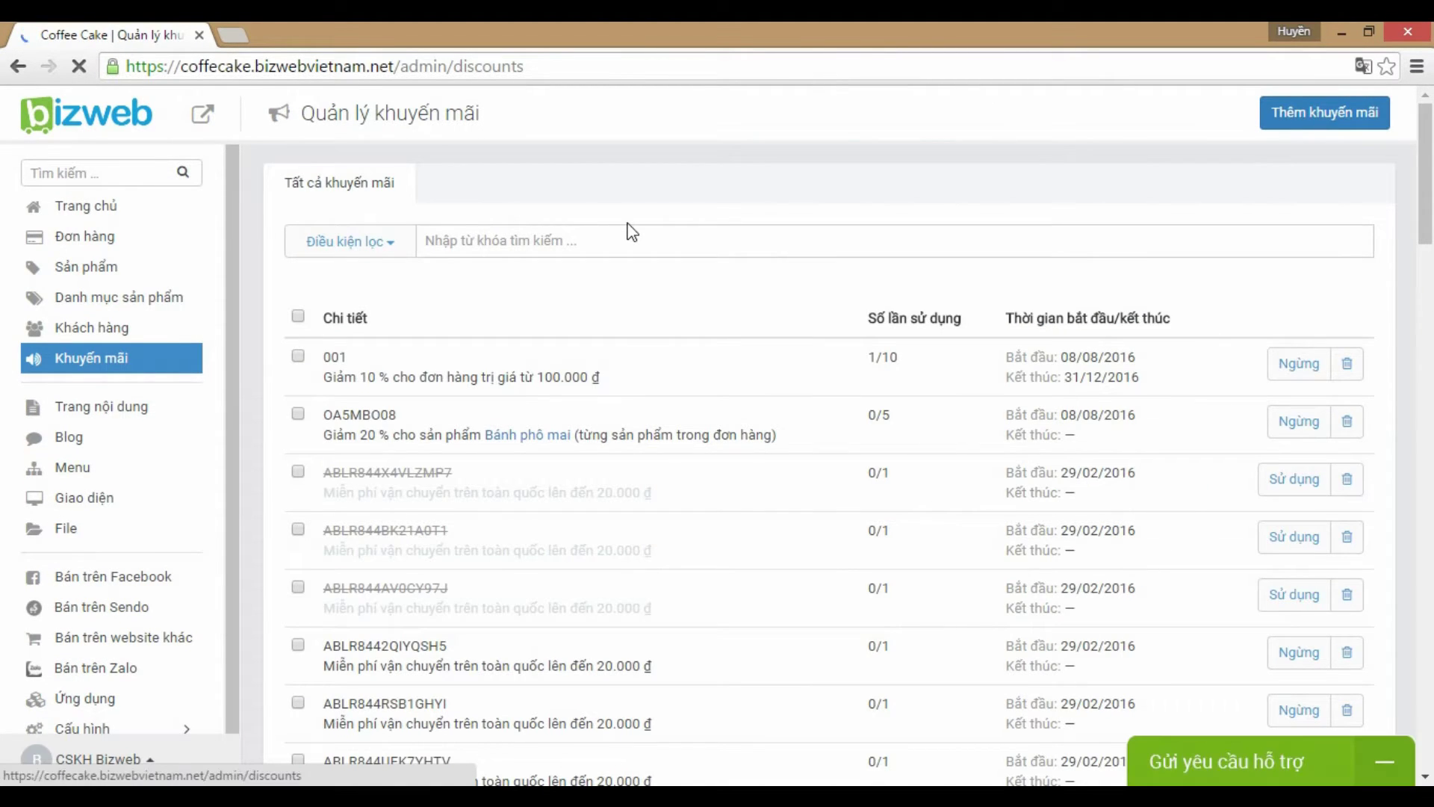
click(1324, 112)
click(728, 227)
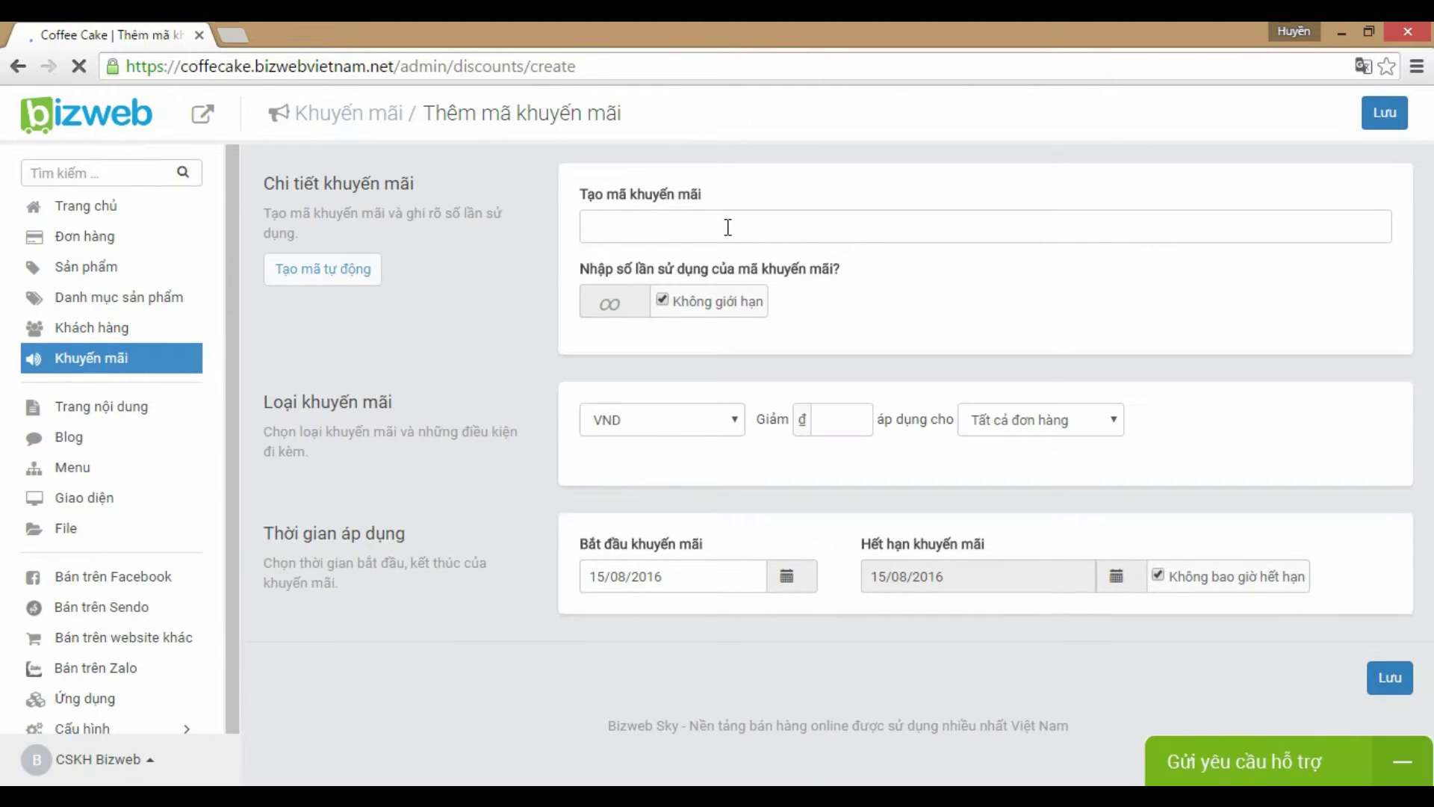
click(728, 227)
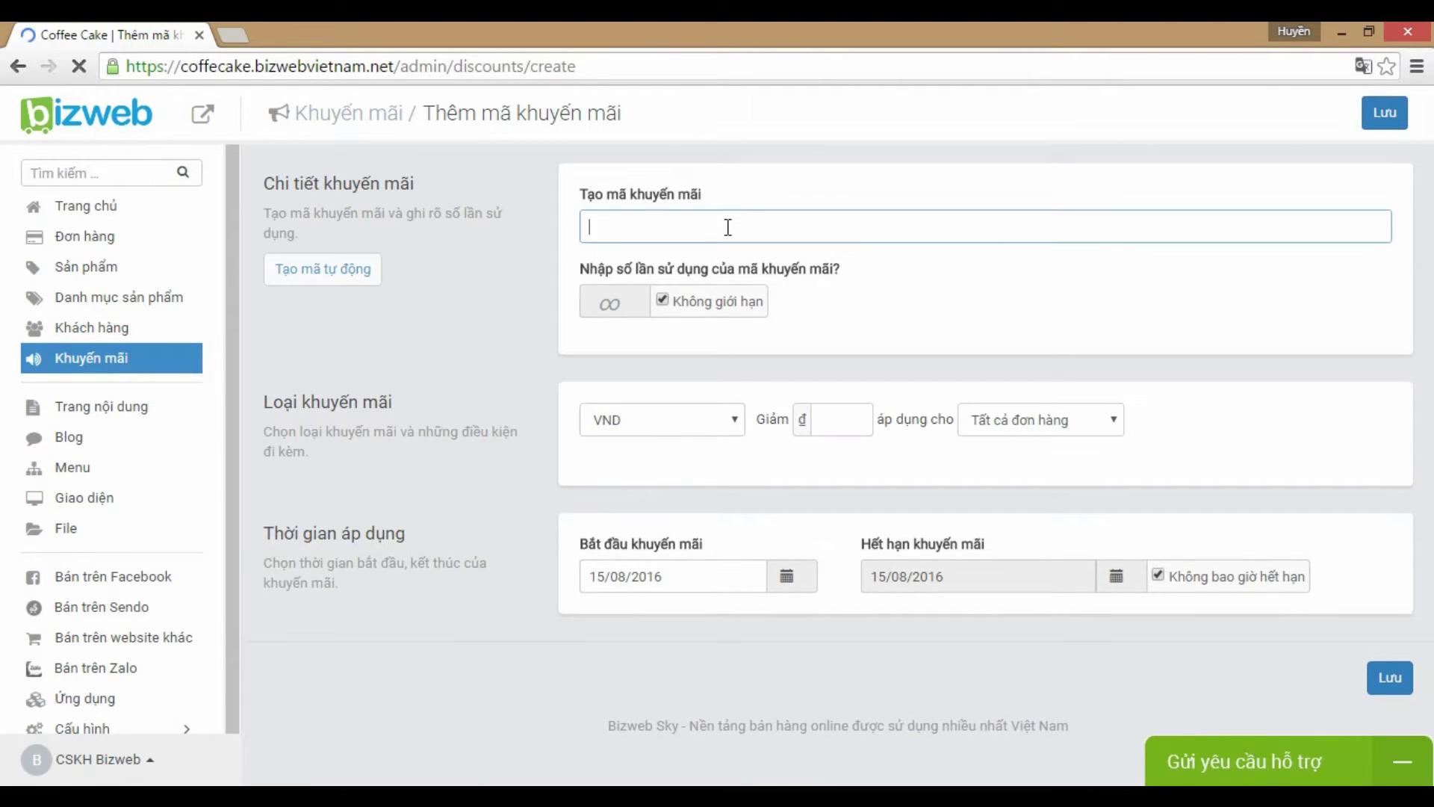
click(346, 283)
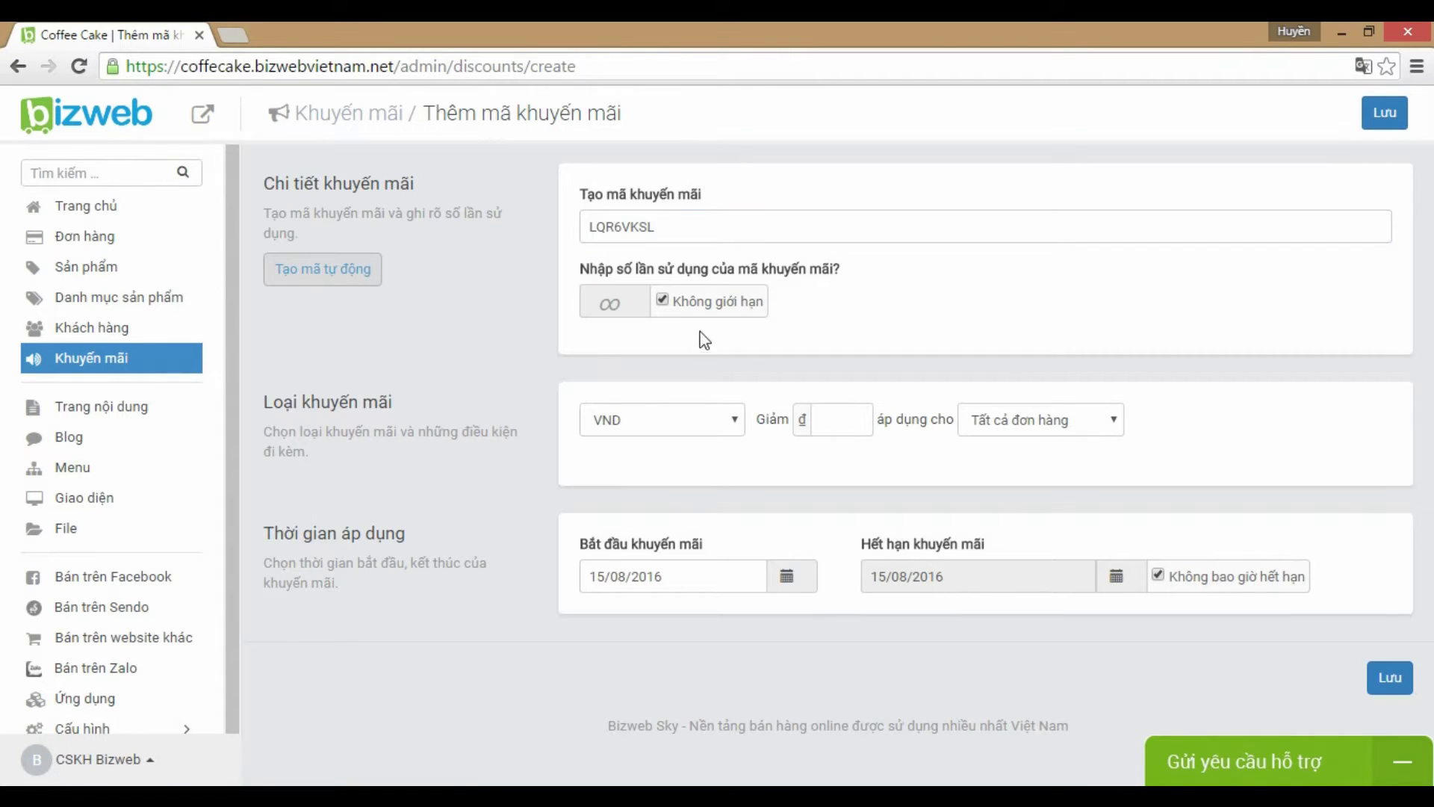
click(663, 303)
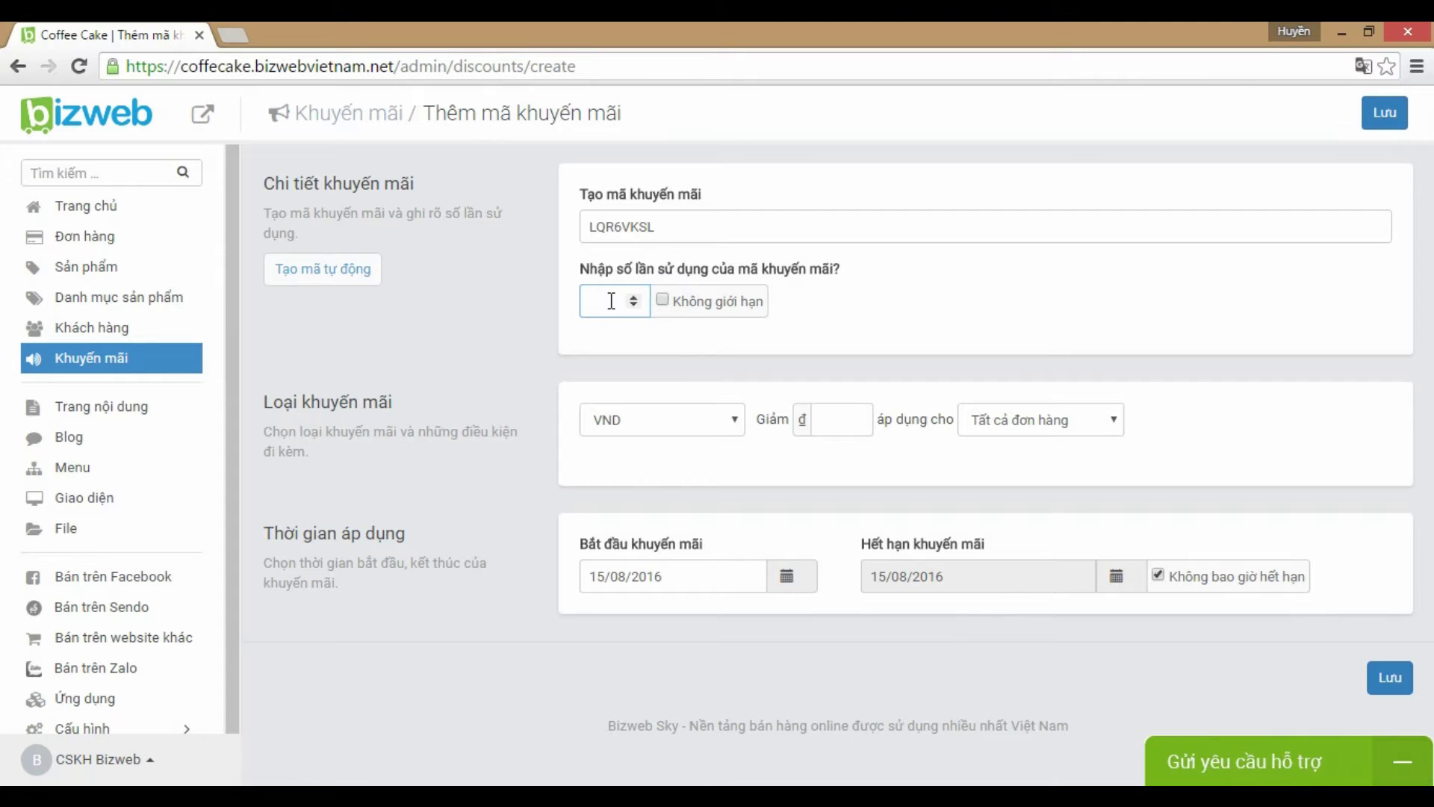
text(5)
- Set a 20% discount (% Giảm) applied to orders from a minimum value (Trị giá đơn hàng từ), and enter that minimum value
click(736, 422)
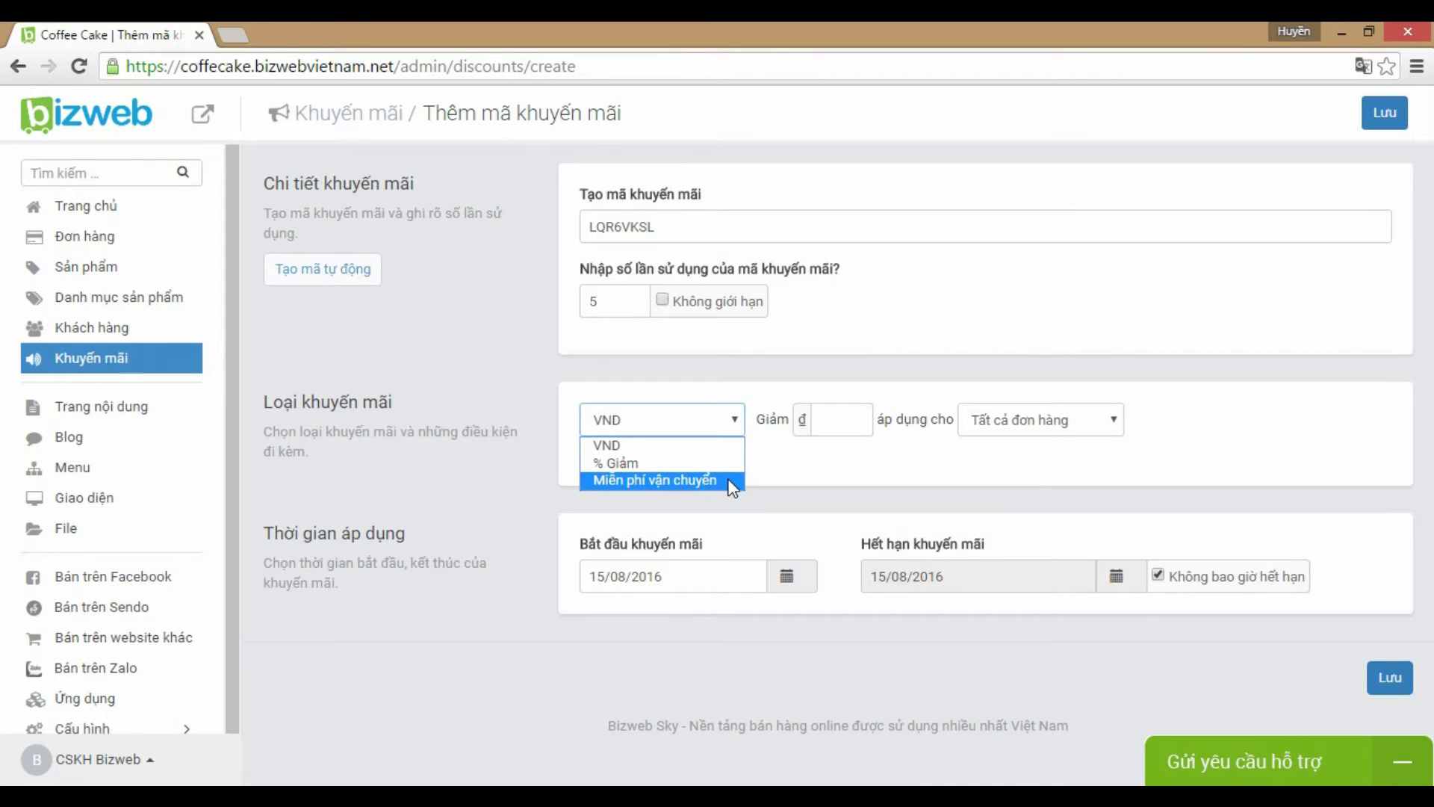
click(709, 463)
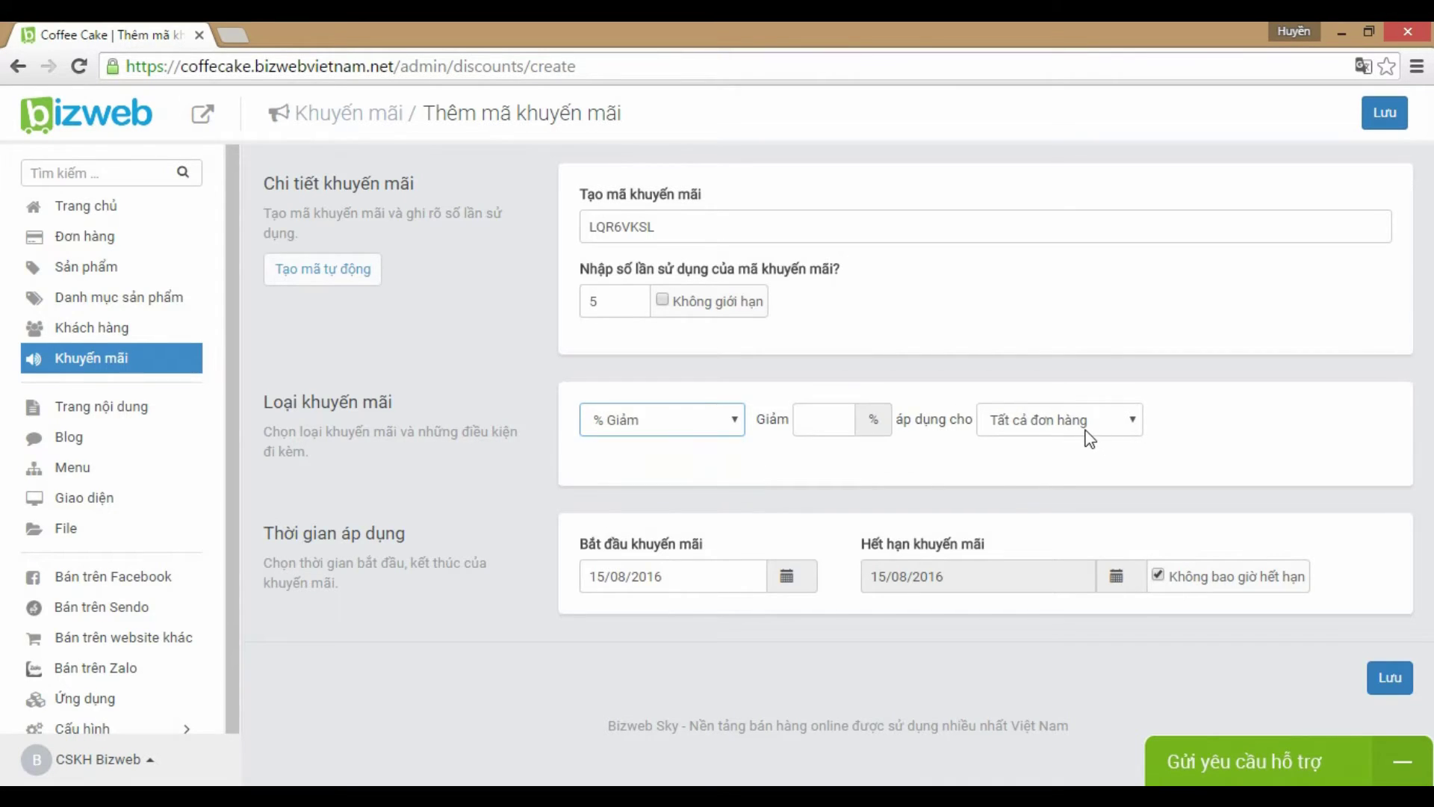
click(1127, 420)
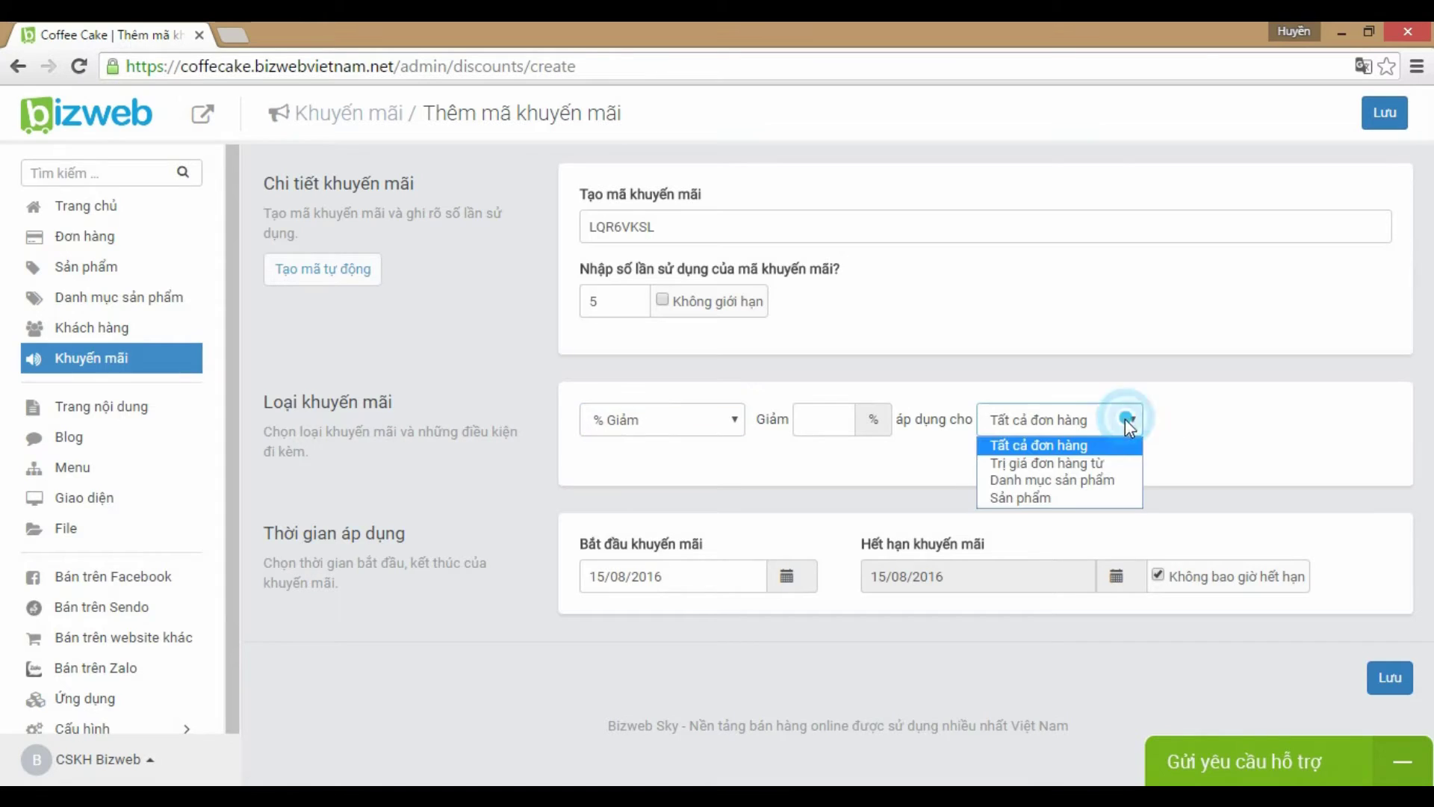
click(1117, 463)
click(841, 416)
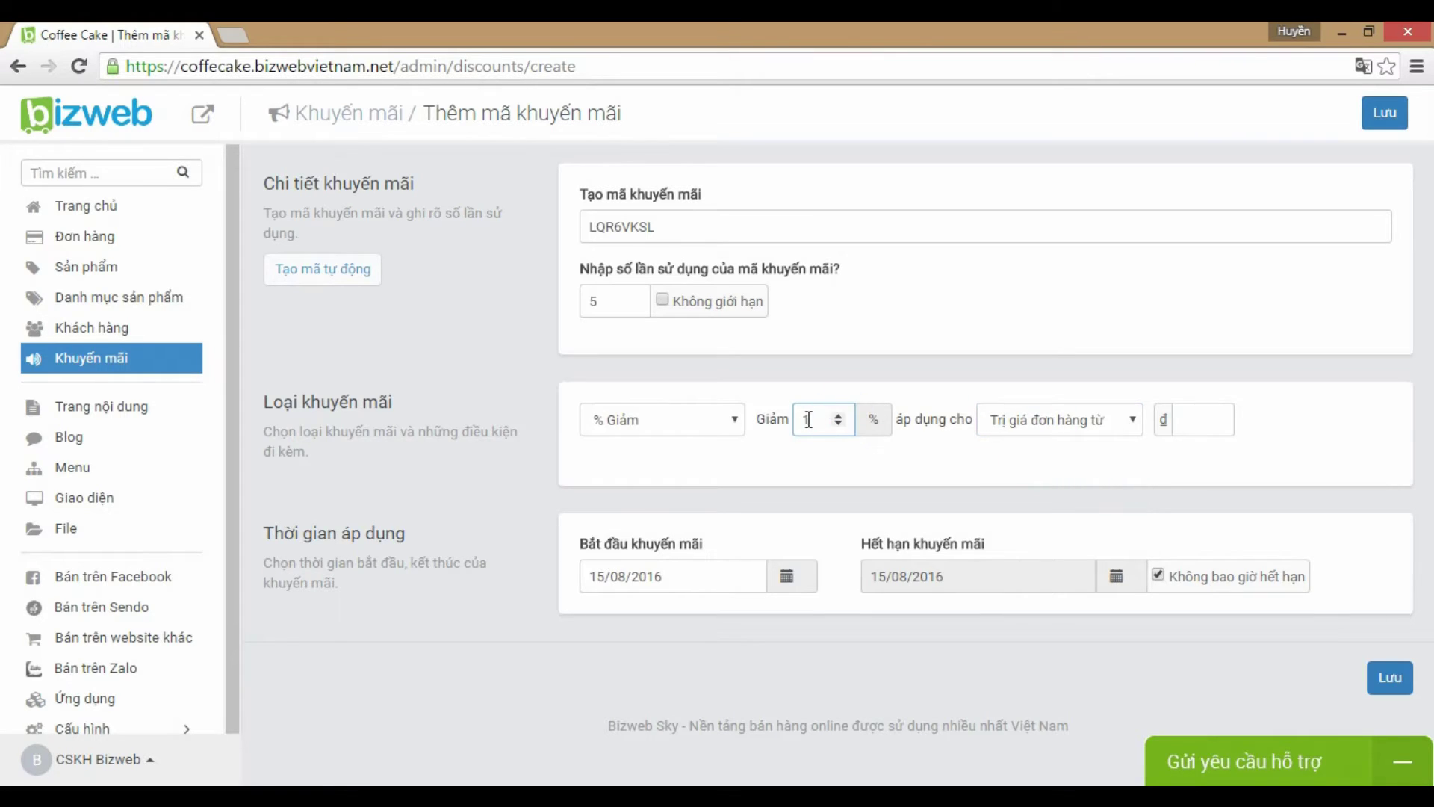
click(838, 416)
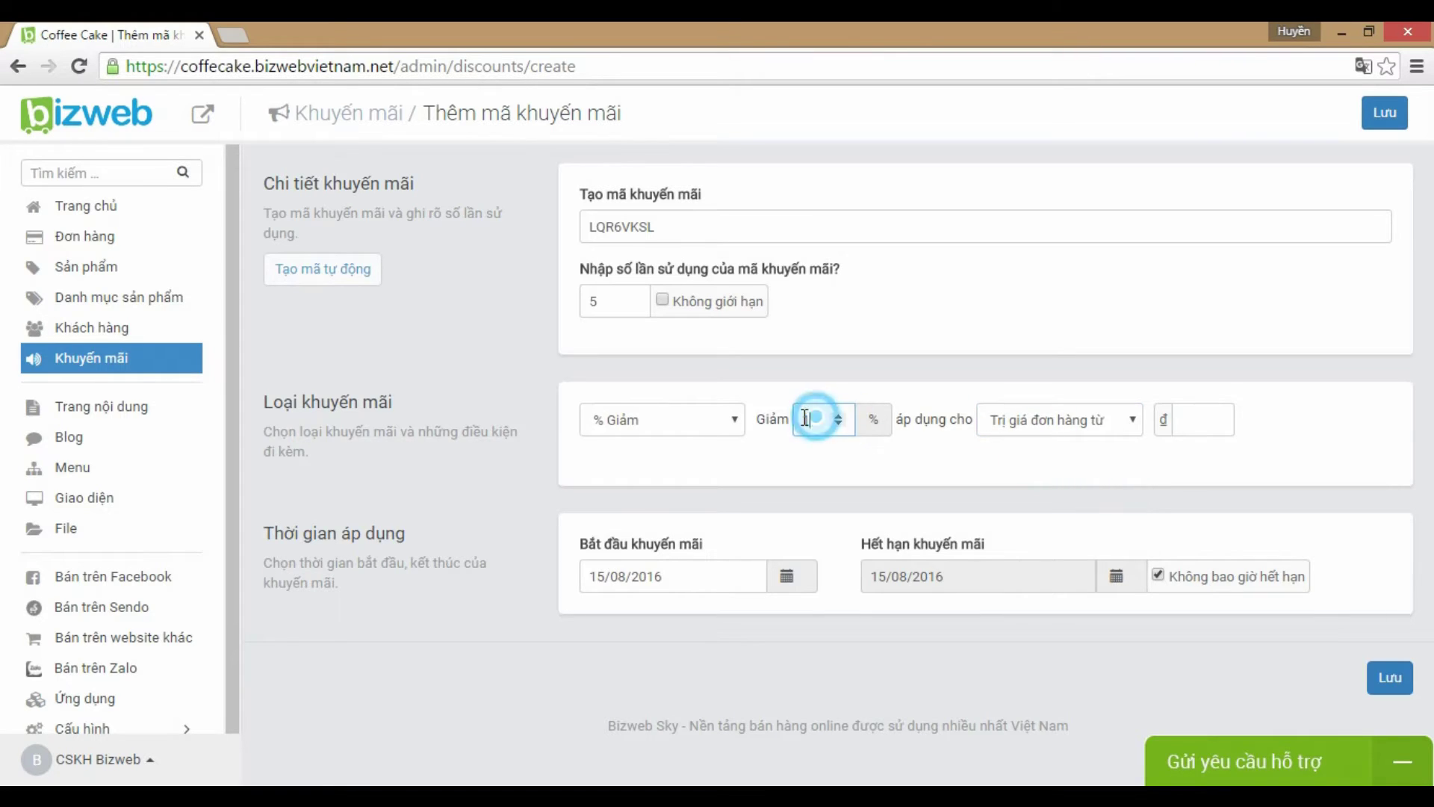
click(1195, 413)
text(5000)
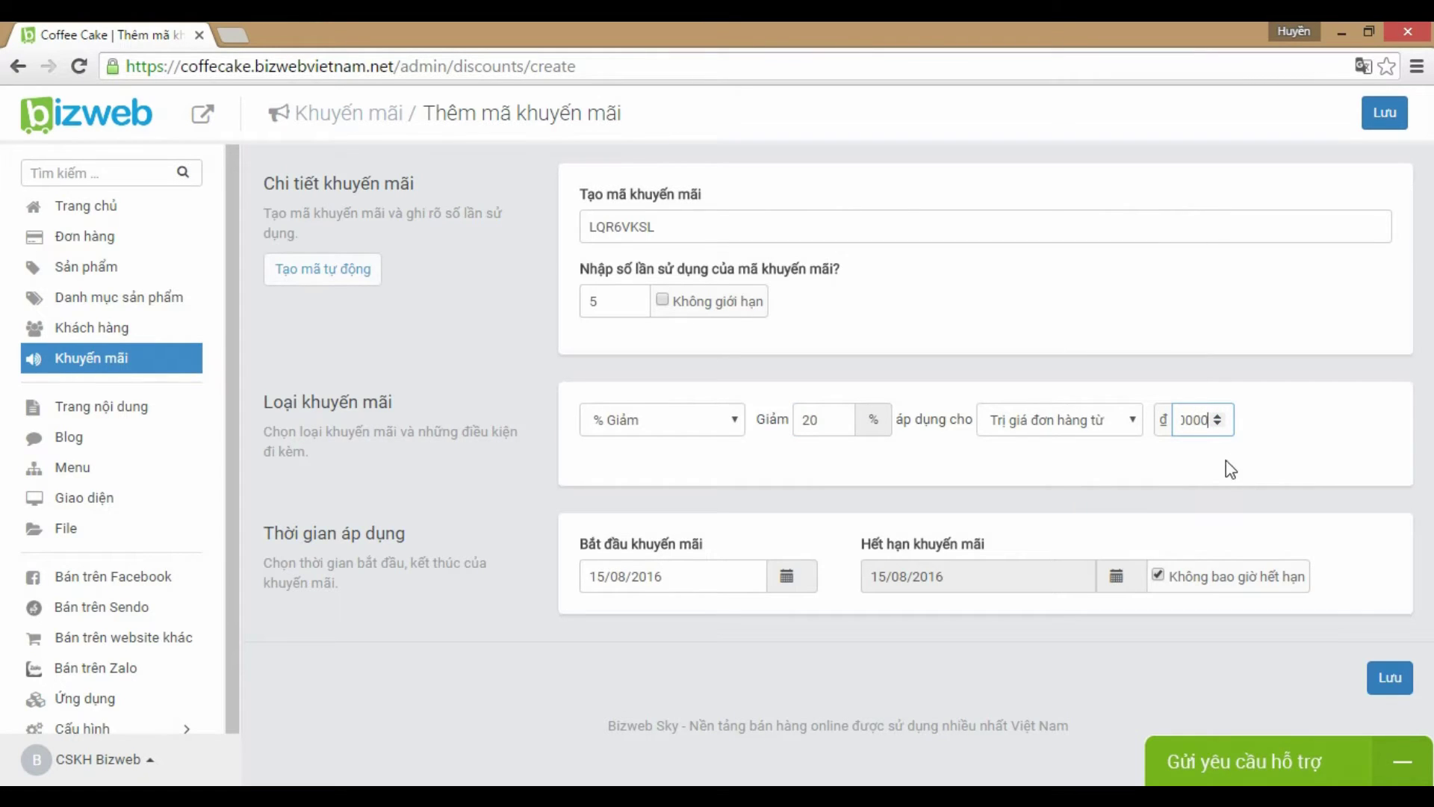
click(1226, 461)
- Apply the discount to a product category (Danh mục sản phẩm) and open the list of available categories
click(1135, 423)
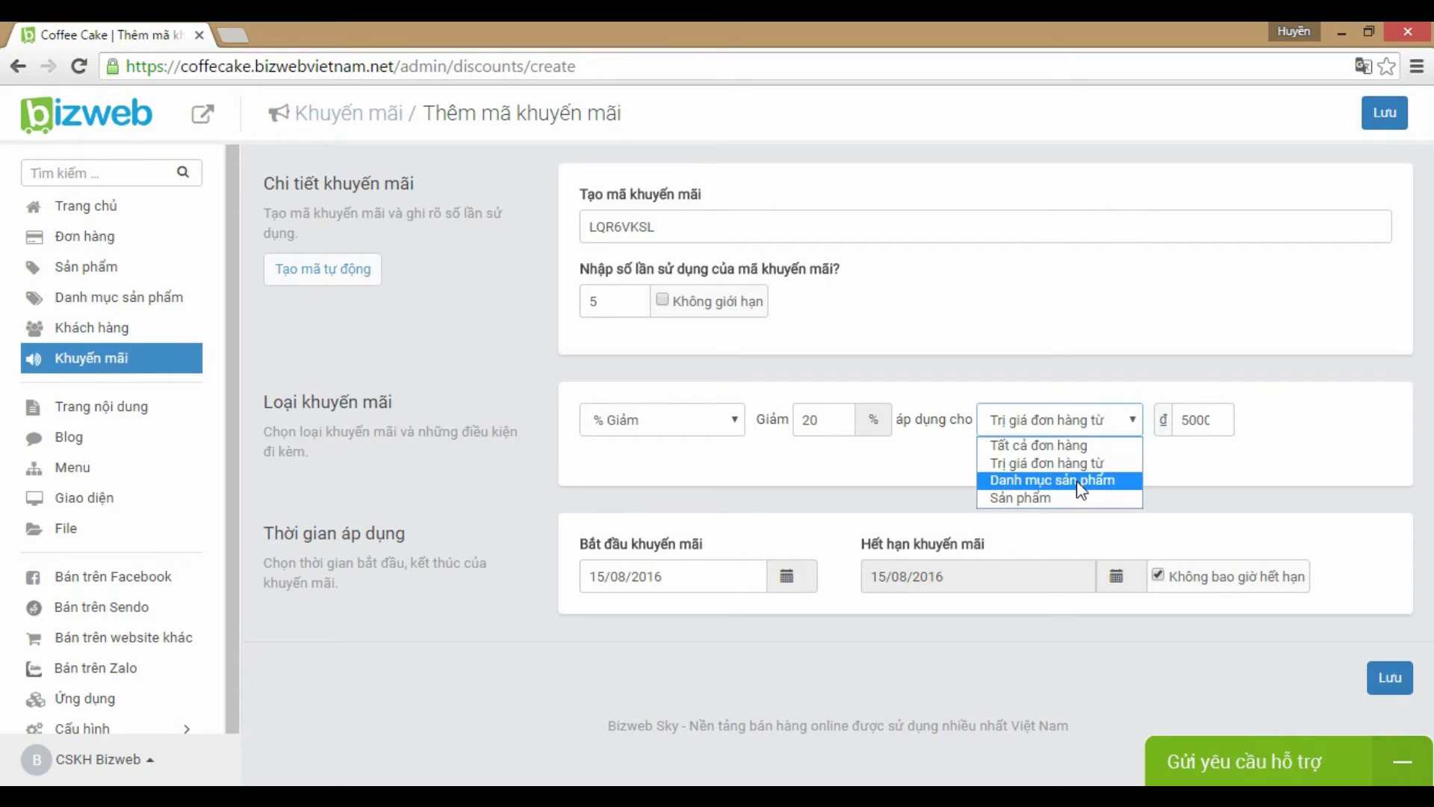
click(1078, 484)
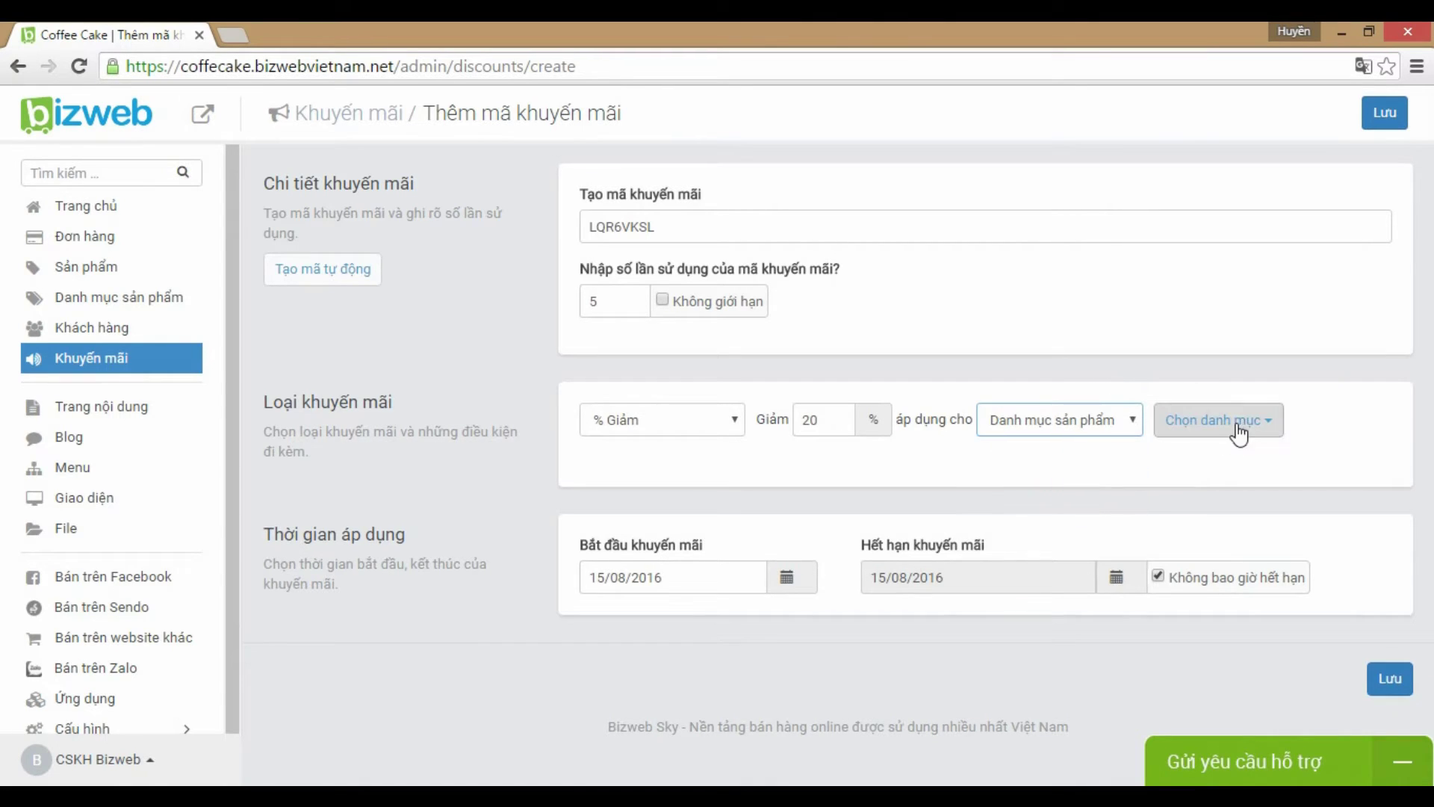
click(1267, 422)
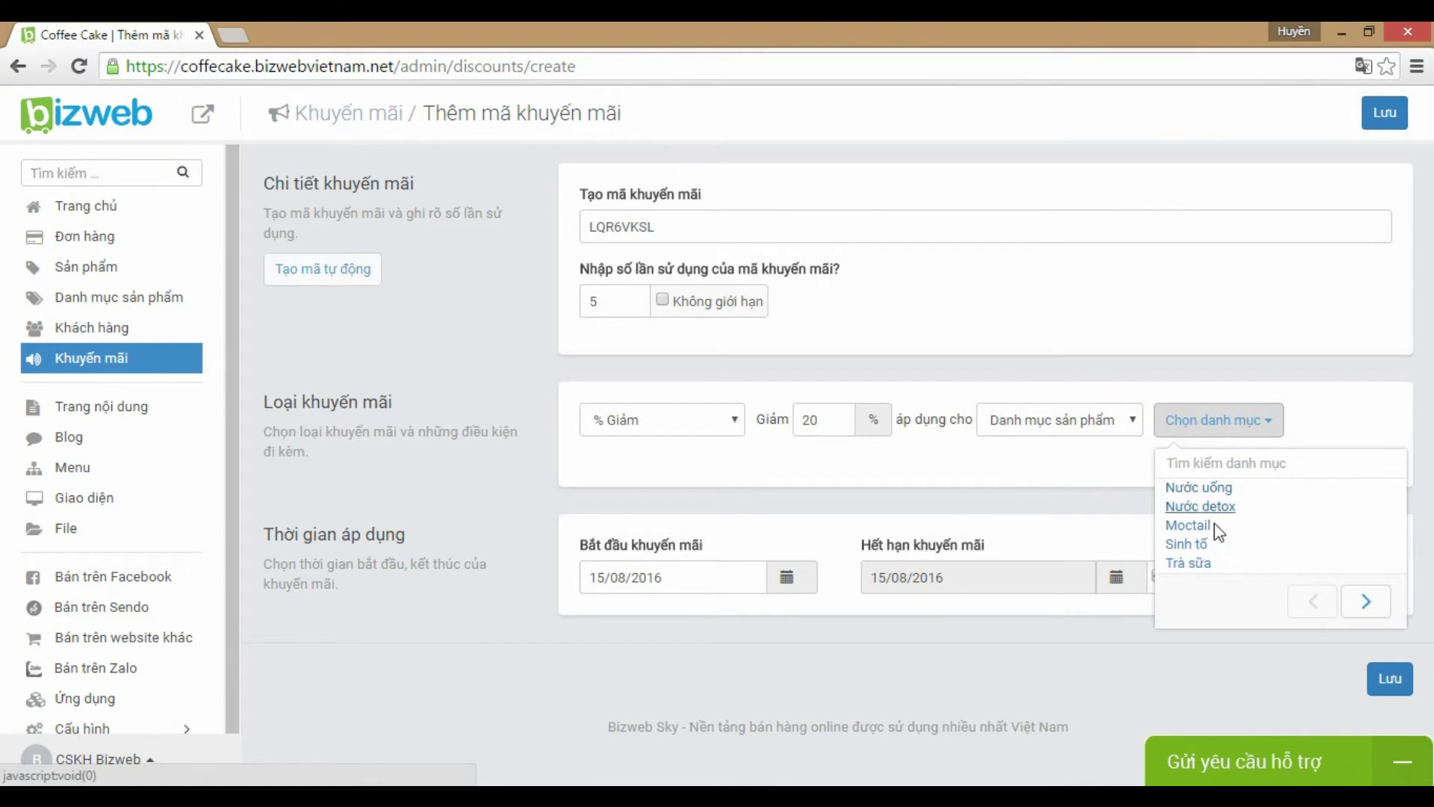
- Apply the discount to a single product (Sản phẩm), searching for and choosing Trà hoa cúc
click(1135, 425)
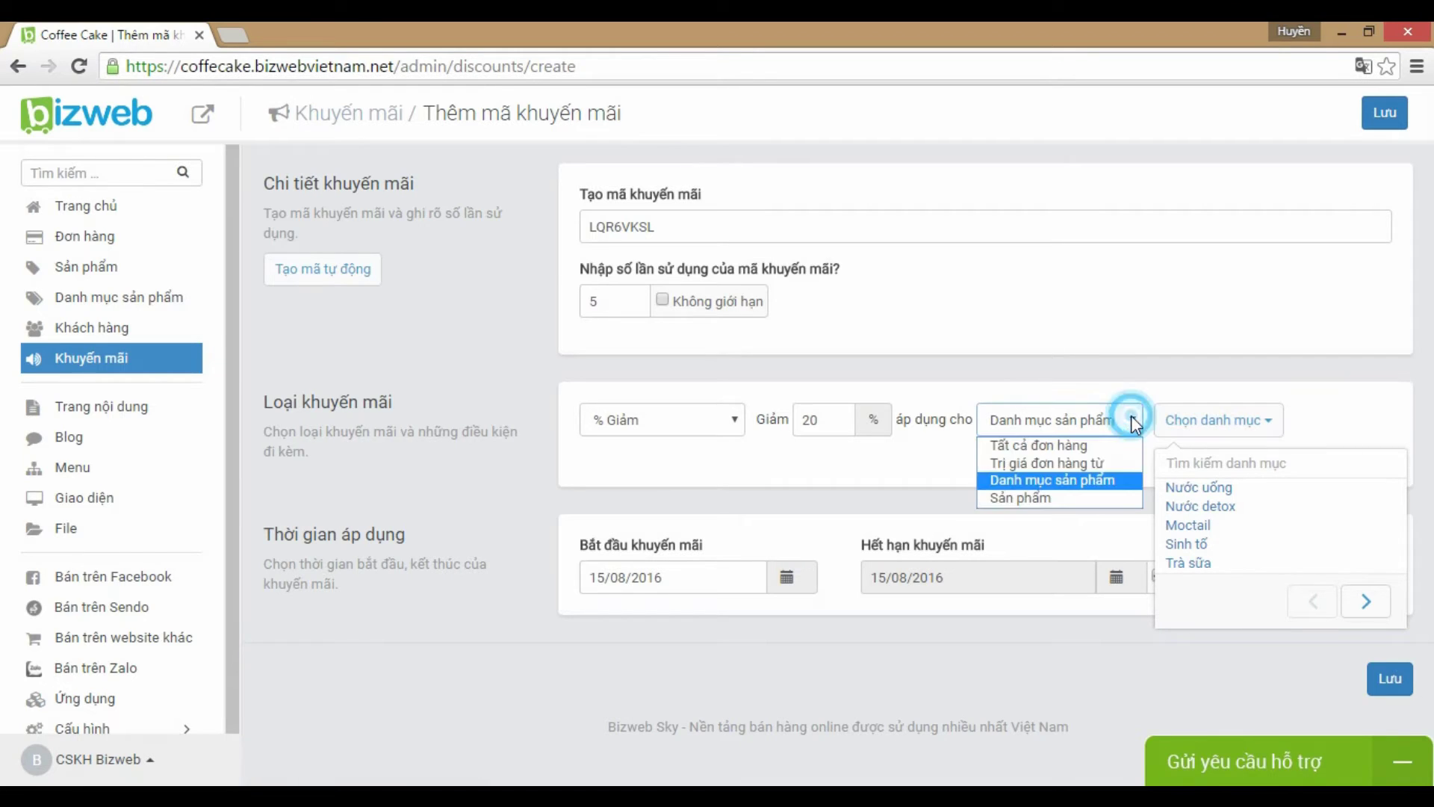
click(1064, 491)
click(1276, 433)
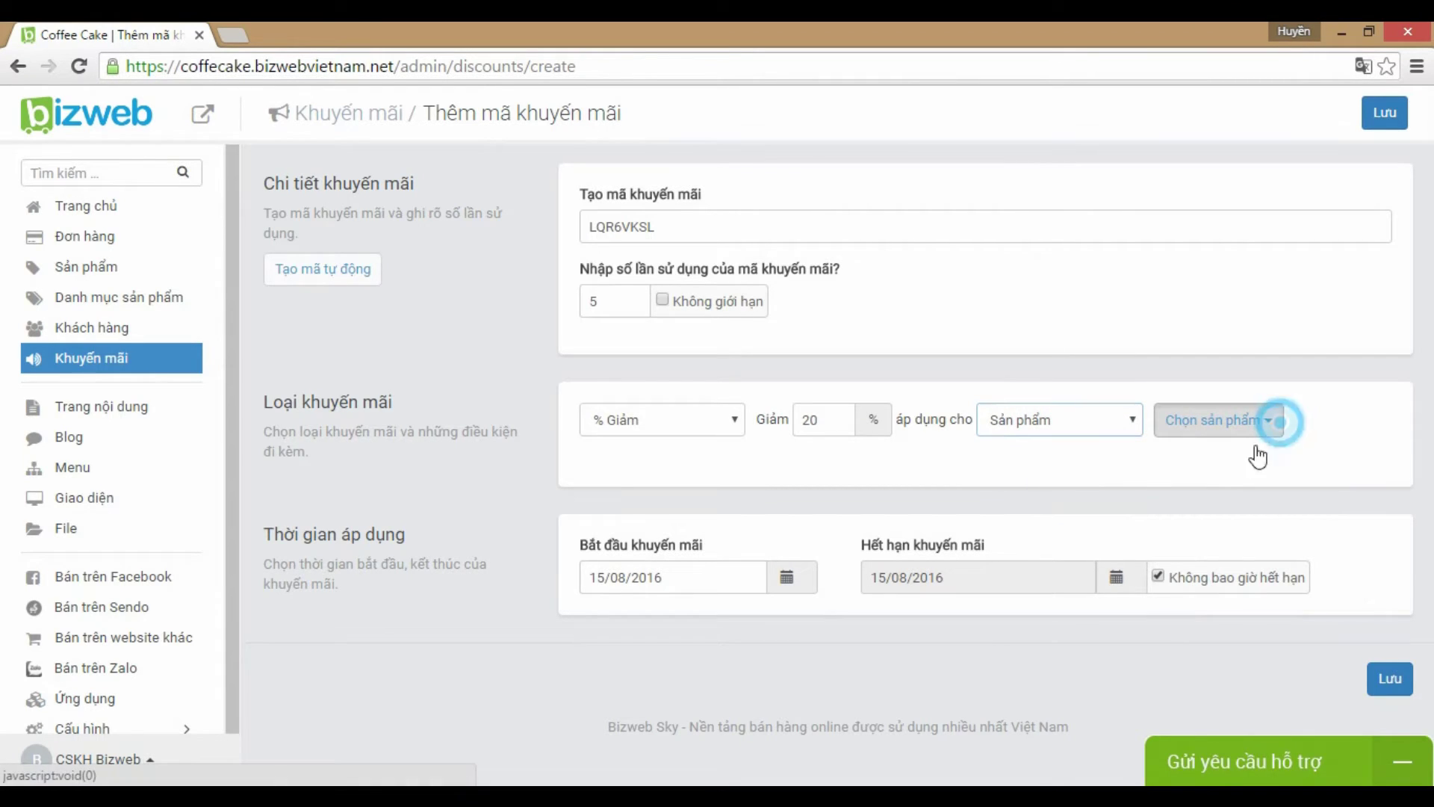
text(t)
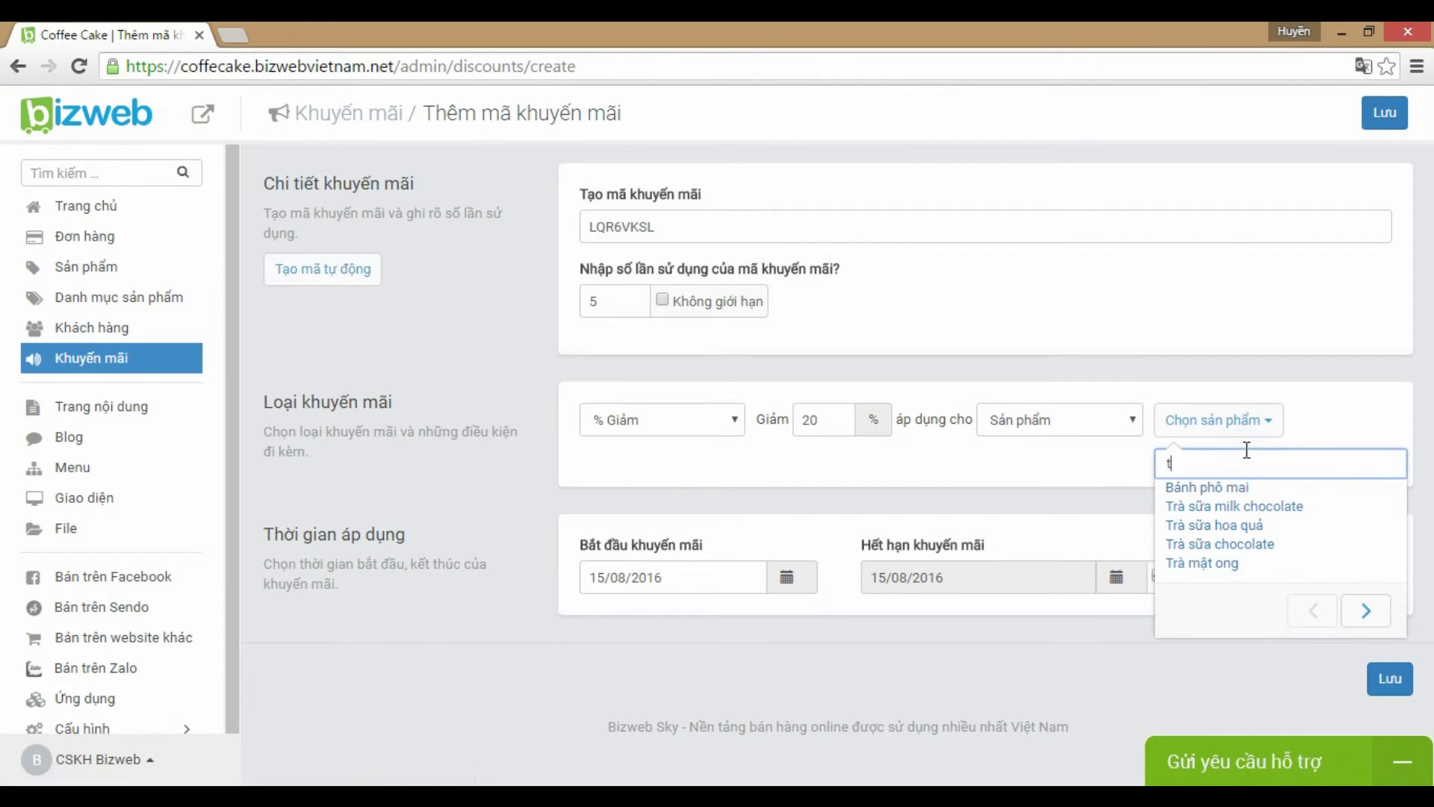
text(raf)
drag(1204, 461, 1136, 464)
key(BackSpace)
text(trà)
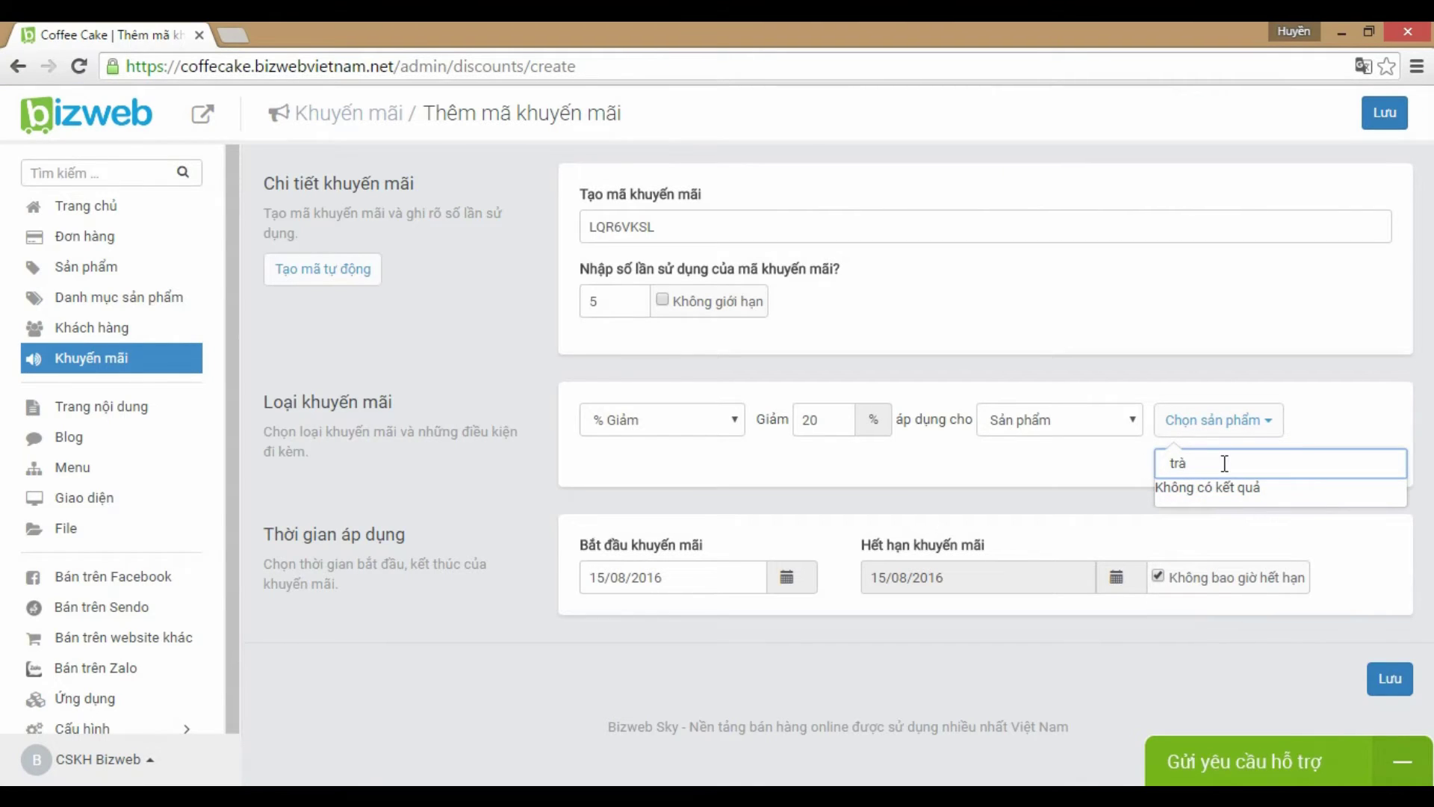
text( hoa e)
click(1195, 487)
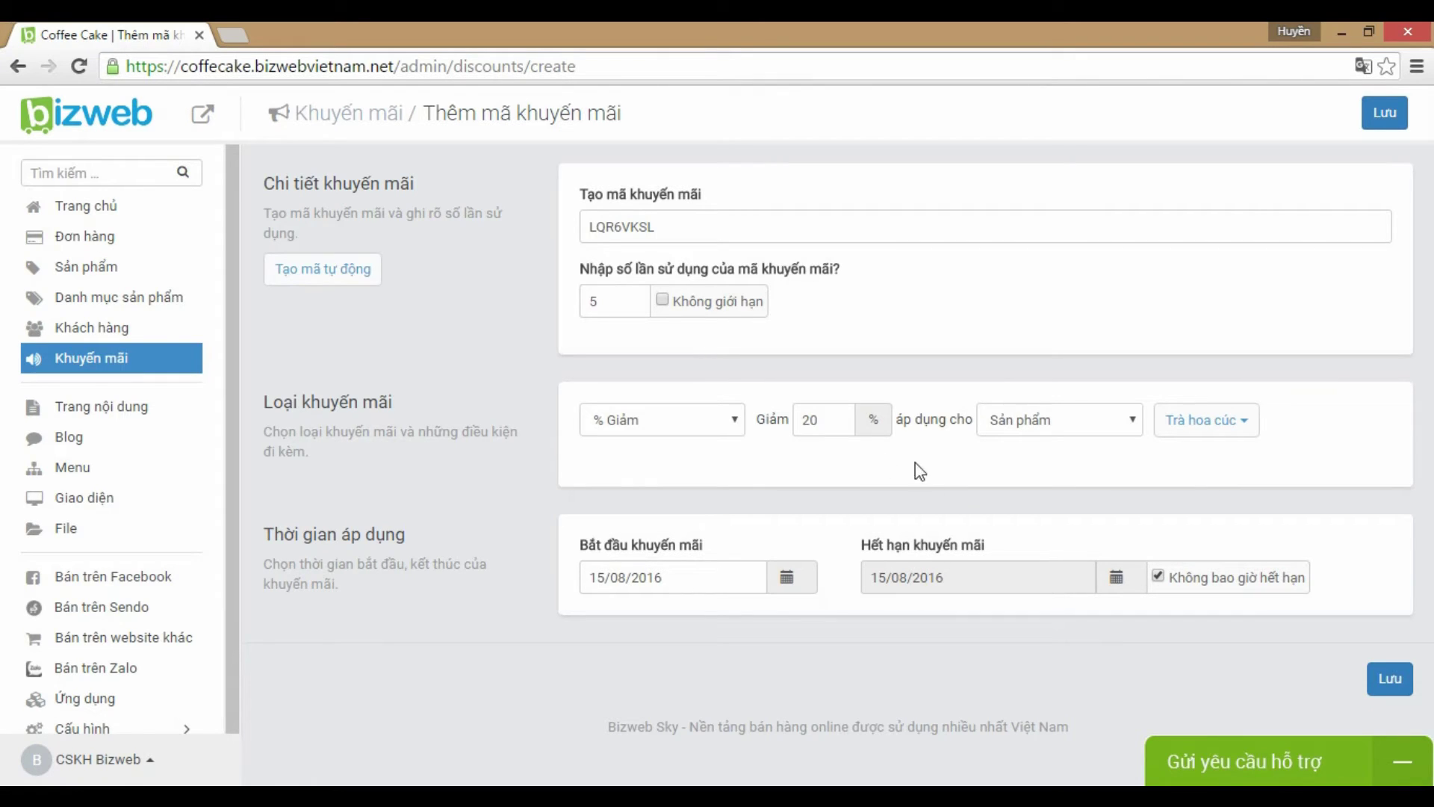
- Change the discount to a fixed 20000 VND and check the options for how the code applies within an order
click(734, 422)
click(705, 445)
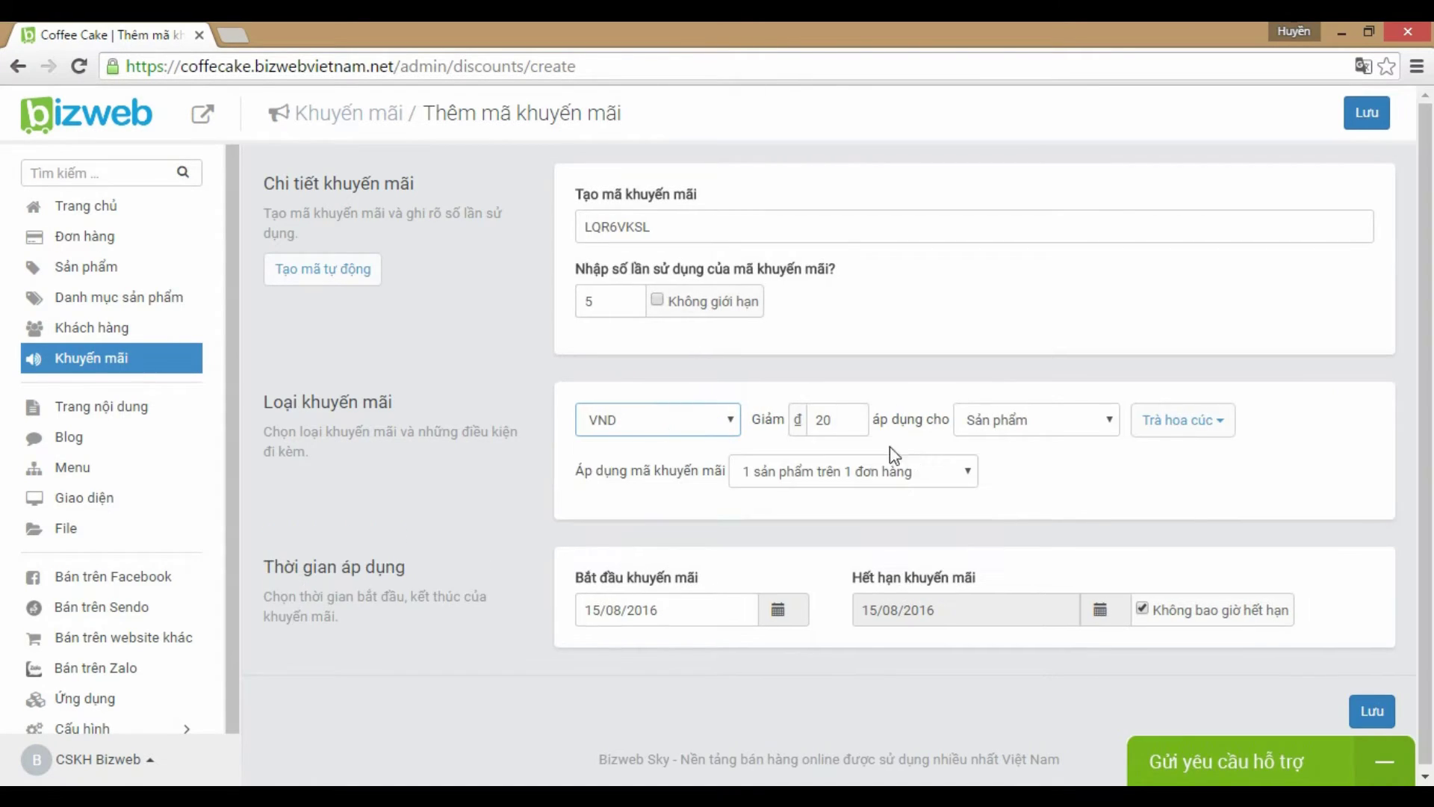
click(826, 418)
text(000)
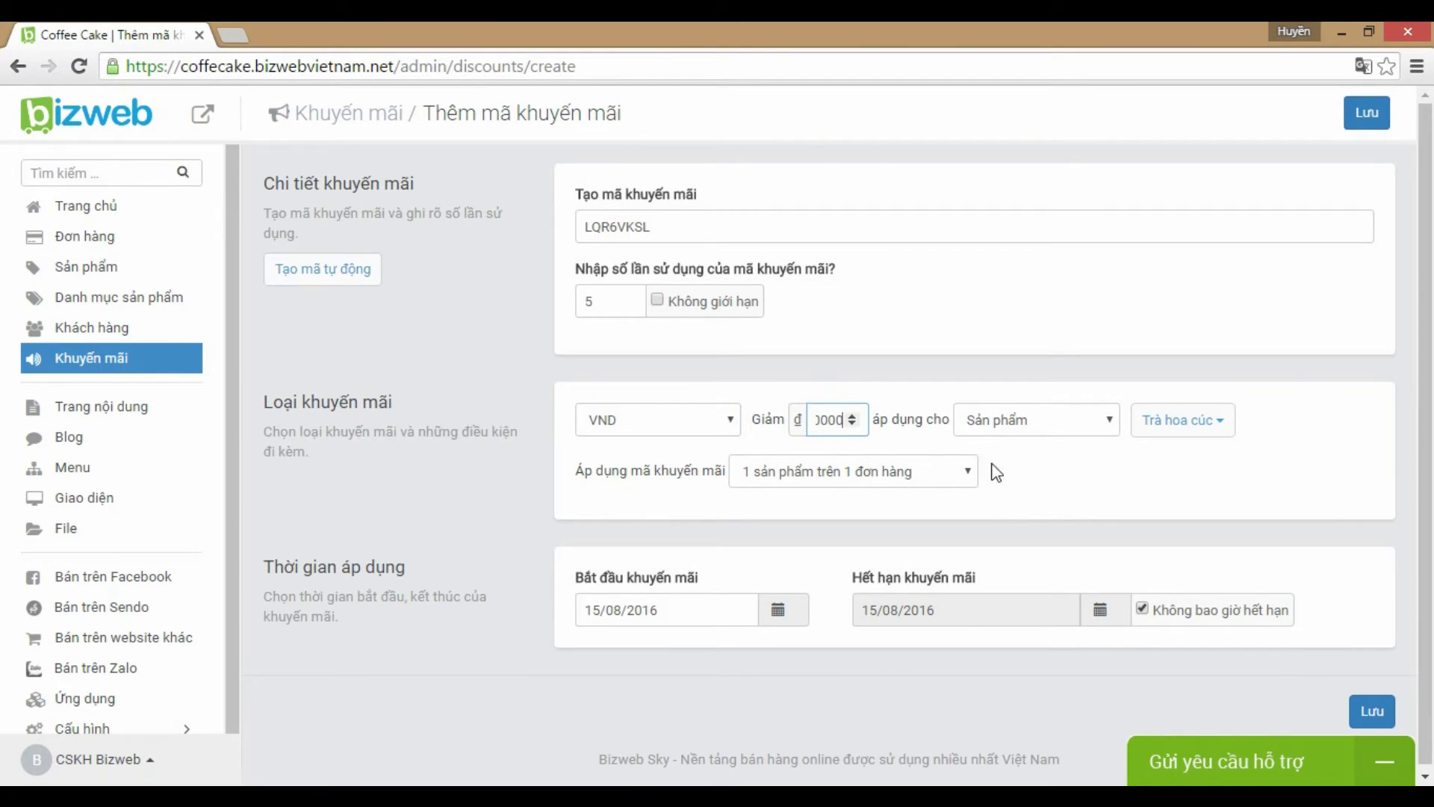
click(967, 471)
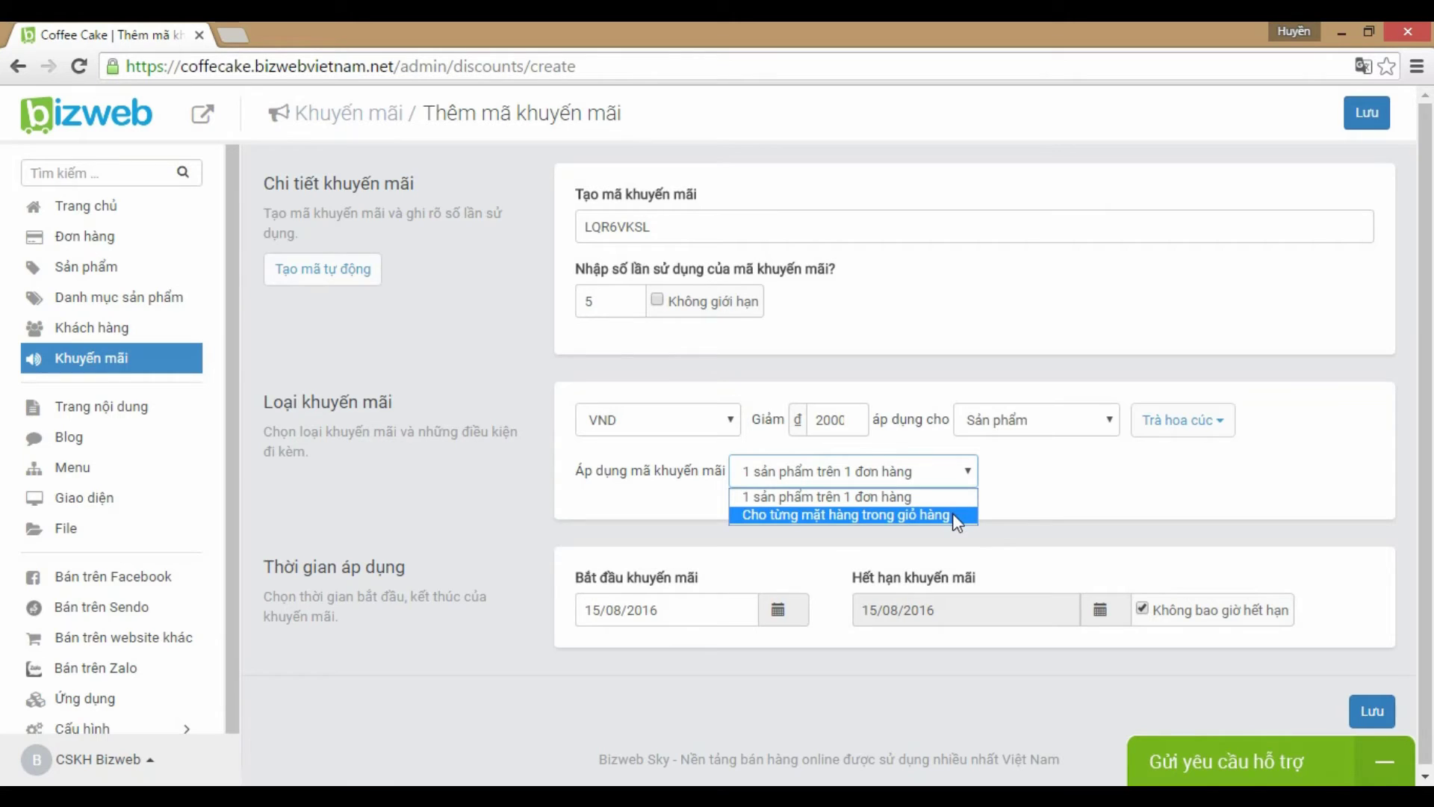
click(1061, 477)
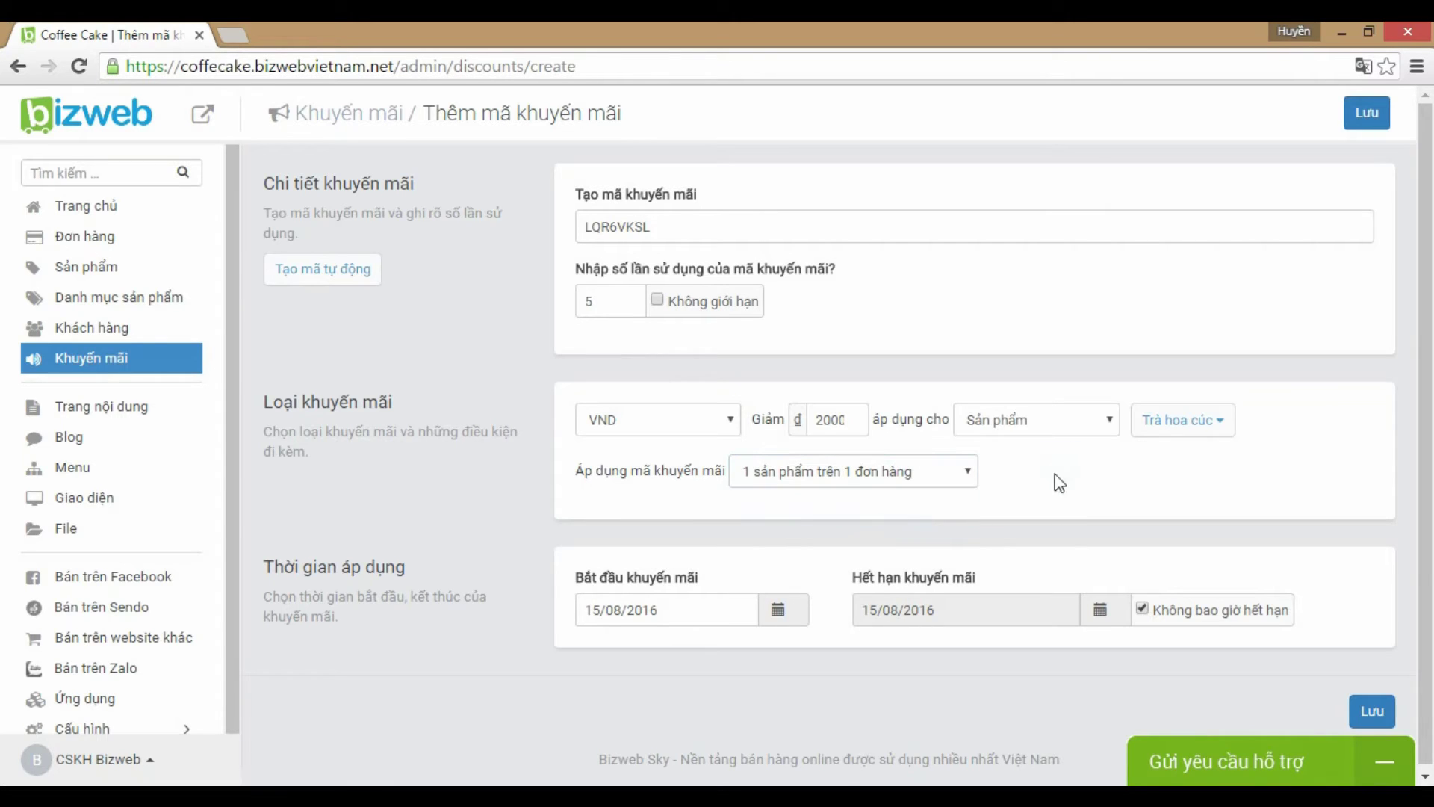
- Look at the calendar for the promotion's start date (Bắt đầu khuyến mãi)
scroll(817, 554, down, 1)
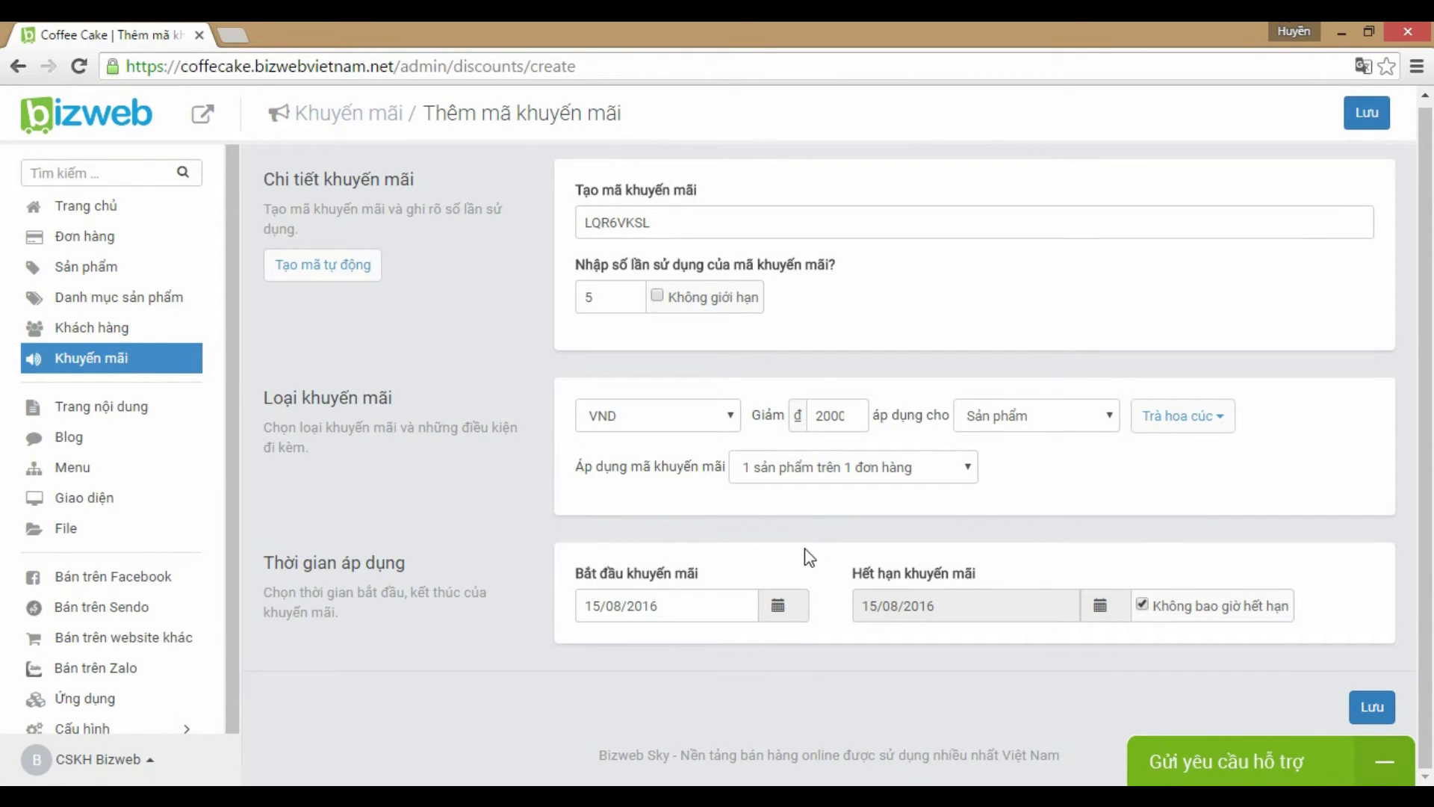
click(725, 606)
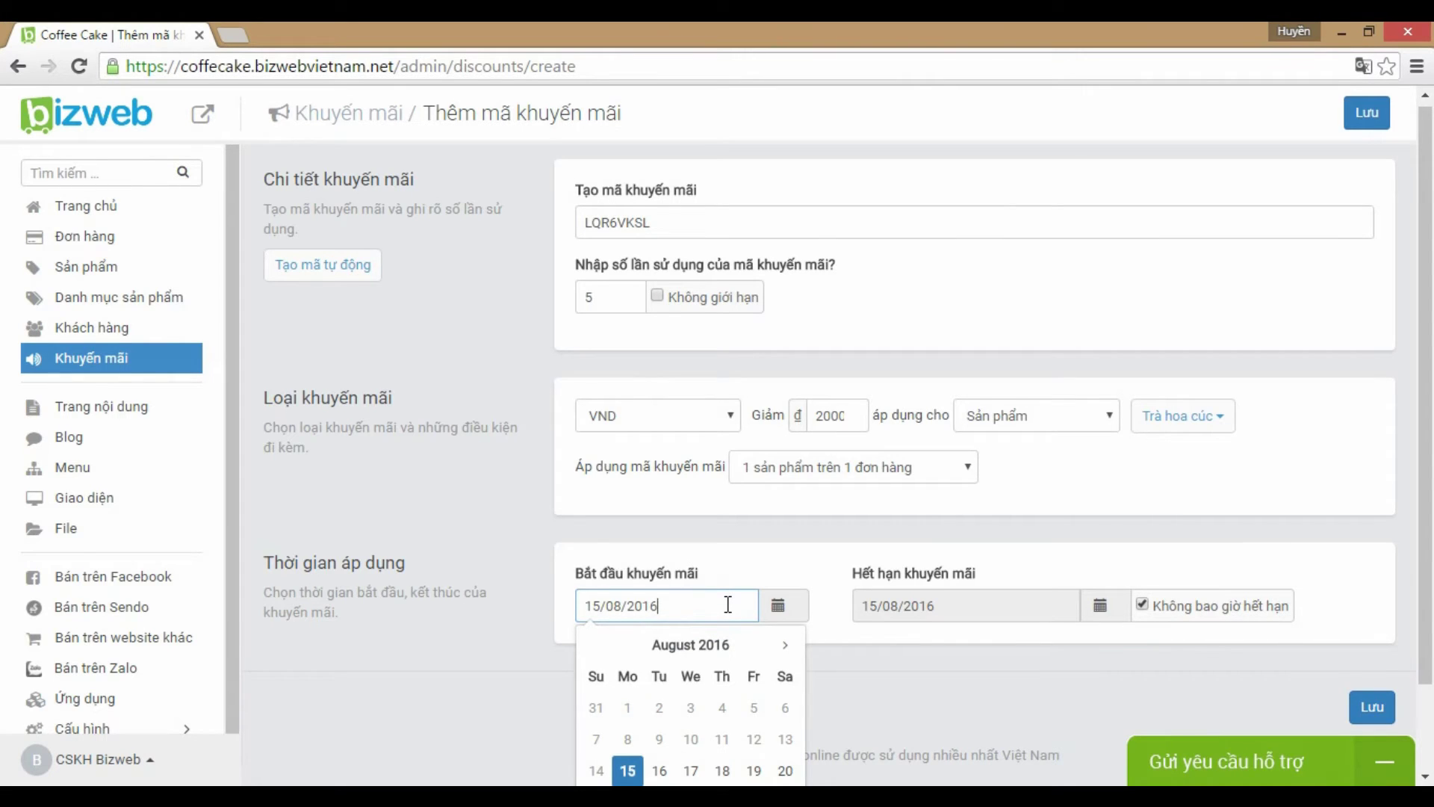
scroll(775, 601, down, 2)
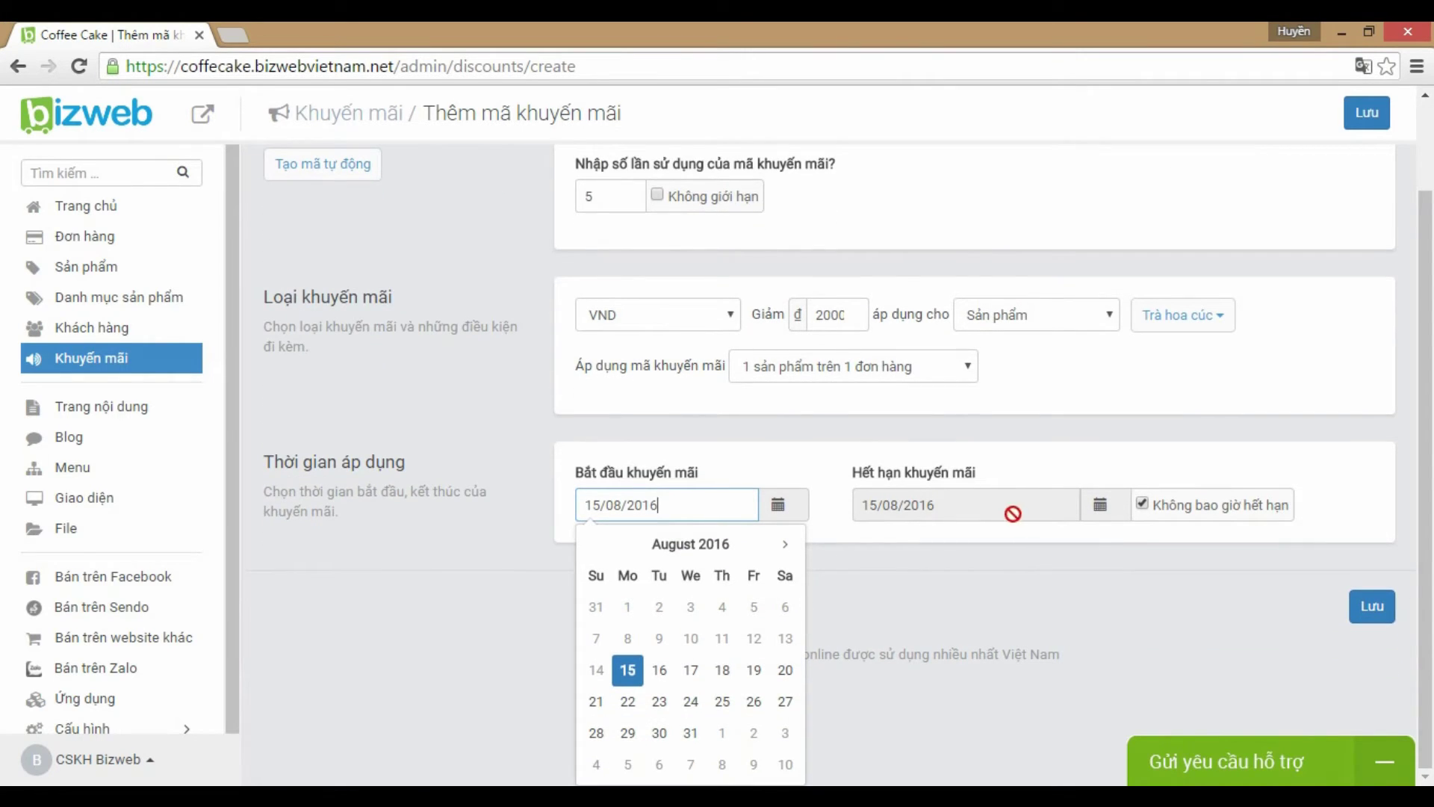
scroll(1147, 511, up, 2)
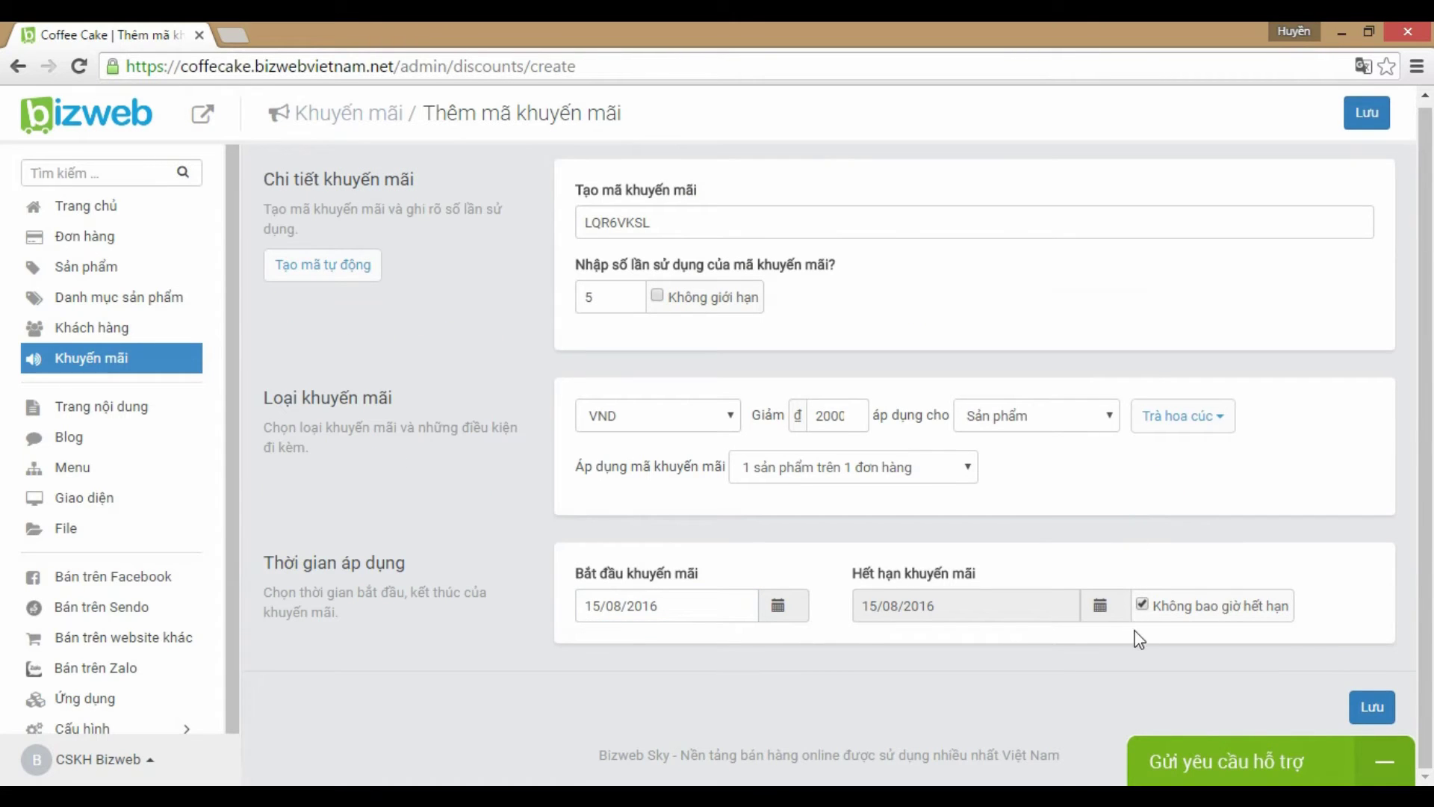
- Turn off Không bao giờ hết hạn and set the promotion's expiry date to 31/08/2016
click(1143, 603)
click(996, 607)
scroll(998, 604, down, 2)
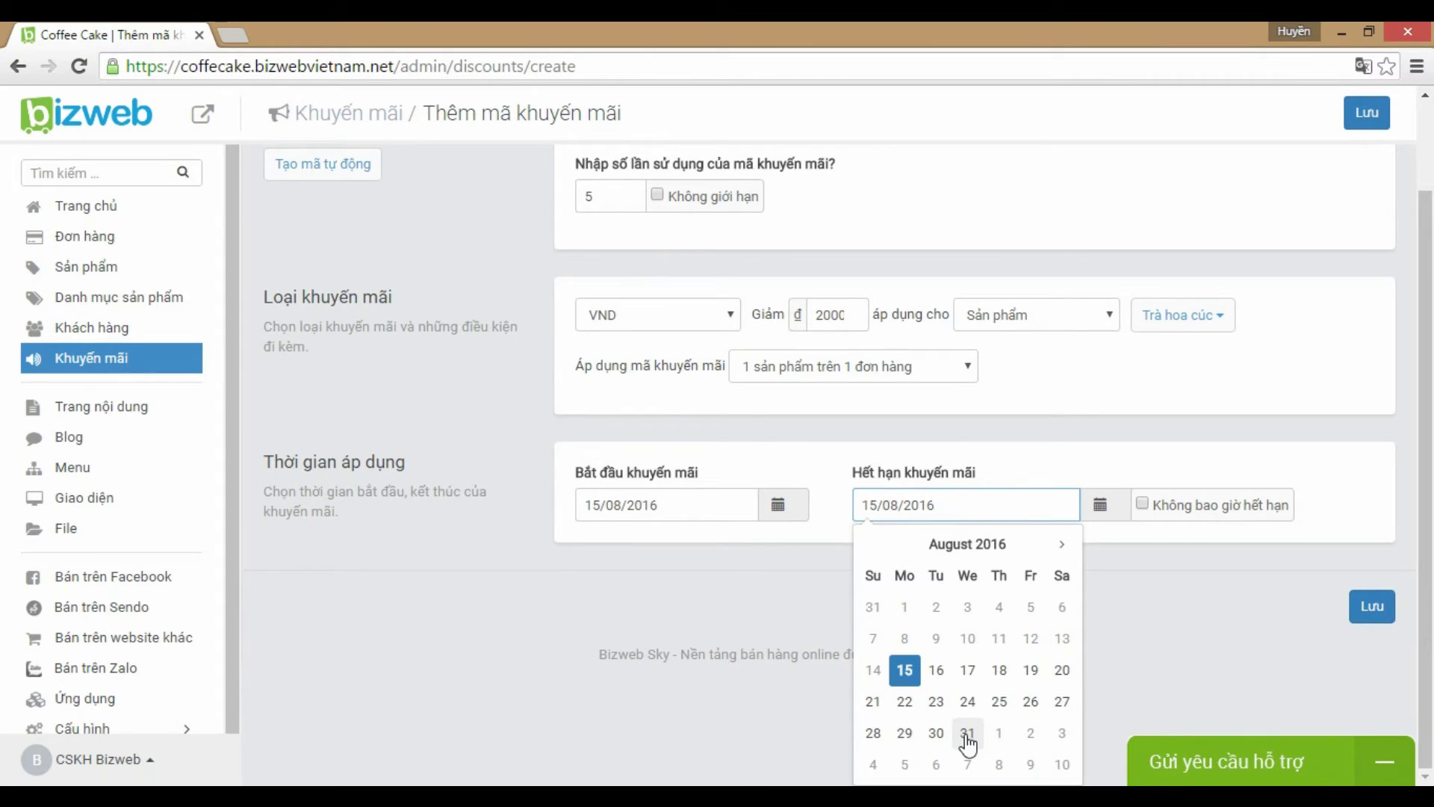
click(968, 736)
scroll(1083, 635, up, 2)
- Set the promotion to never expire (Không bao giờ hết hạn) and save it
click(1141, 605)
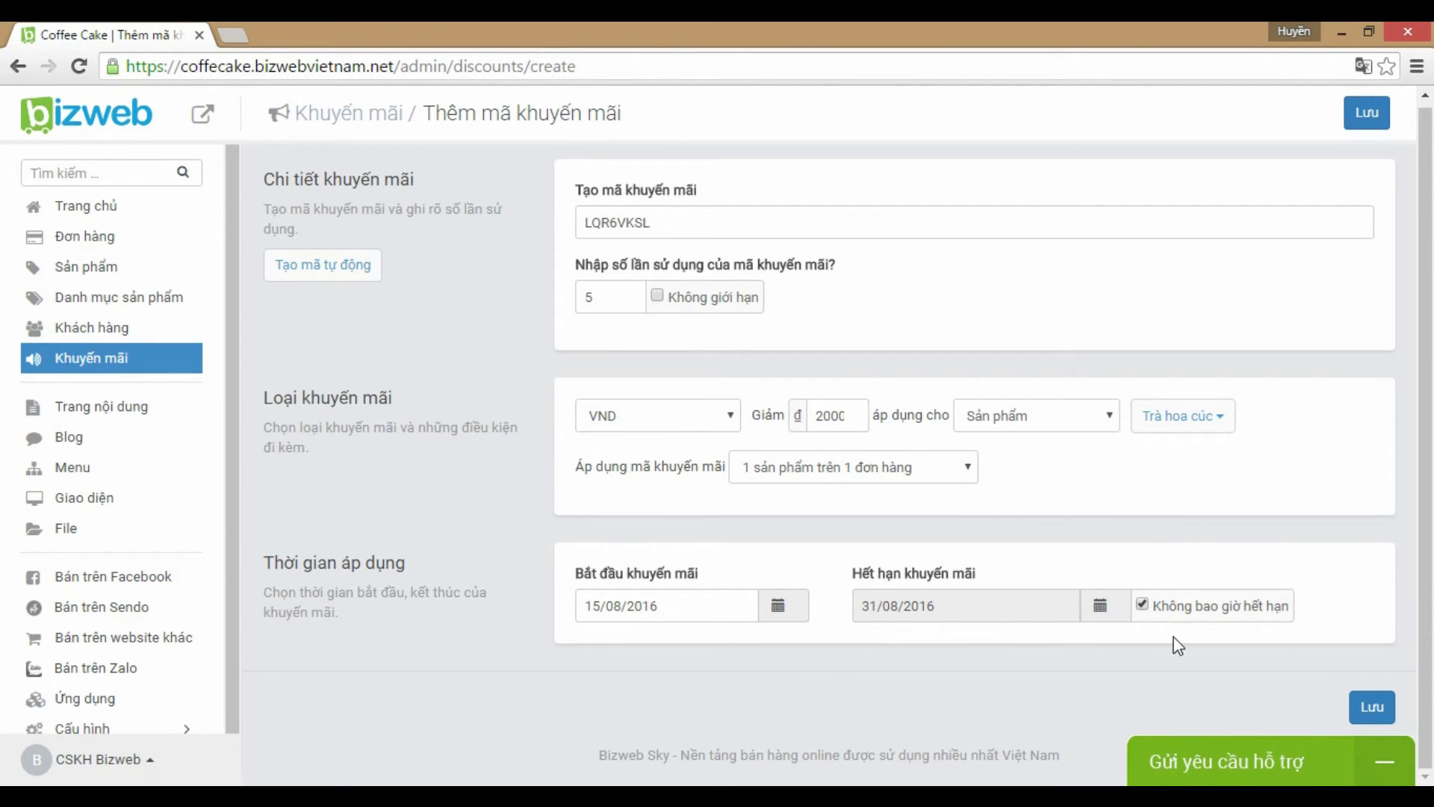
click(1374, 709)
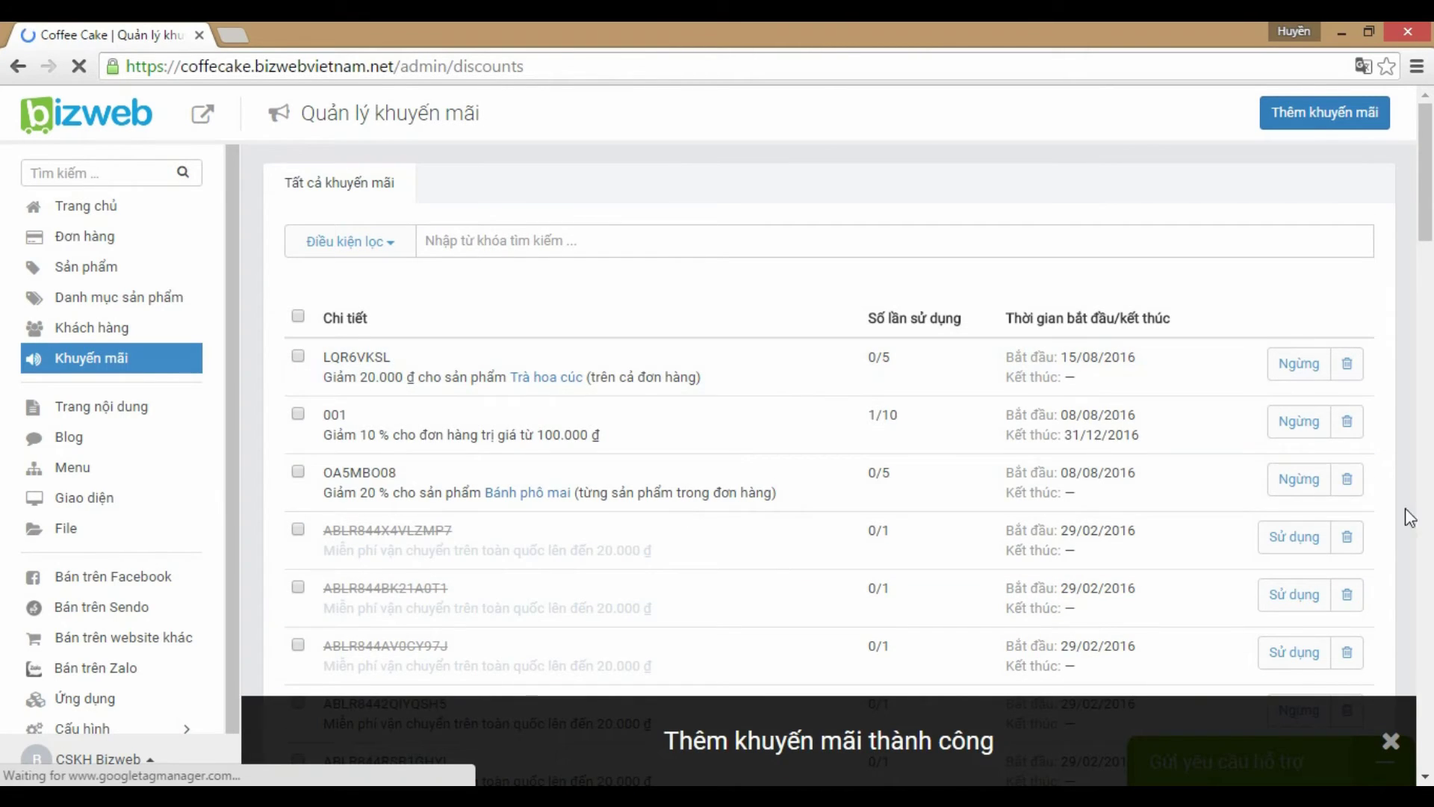
- Stop promotion OA5MBO08 and permanently delete the three already stopped free-shipping promotions listed below it
click(1292, 484)
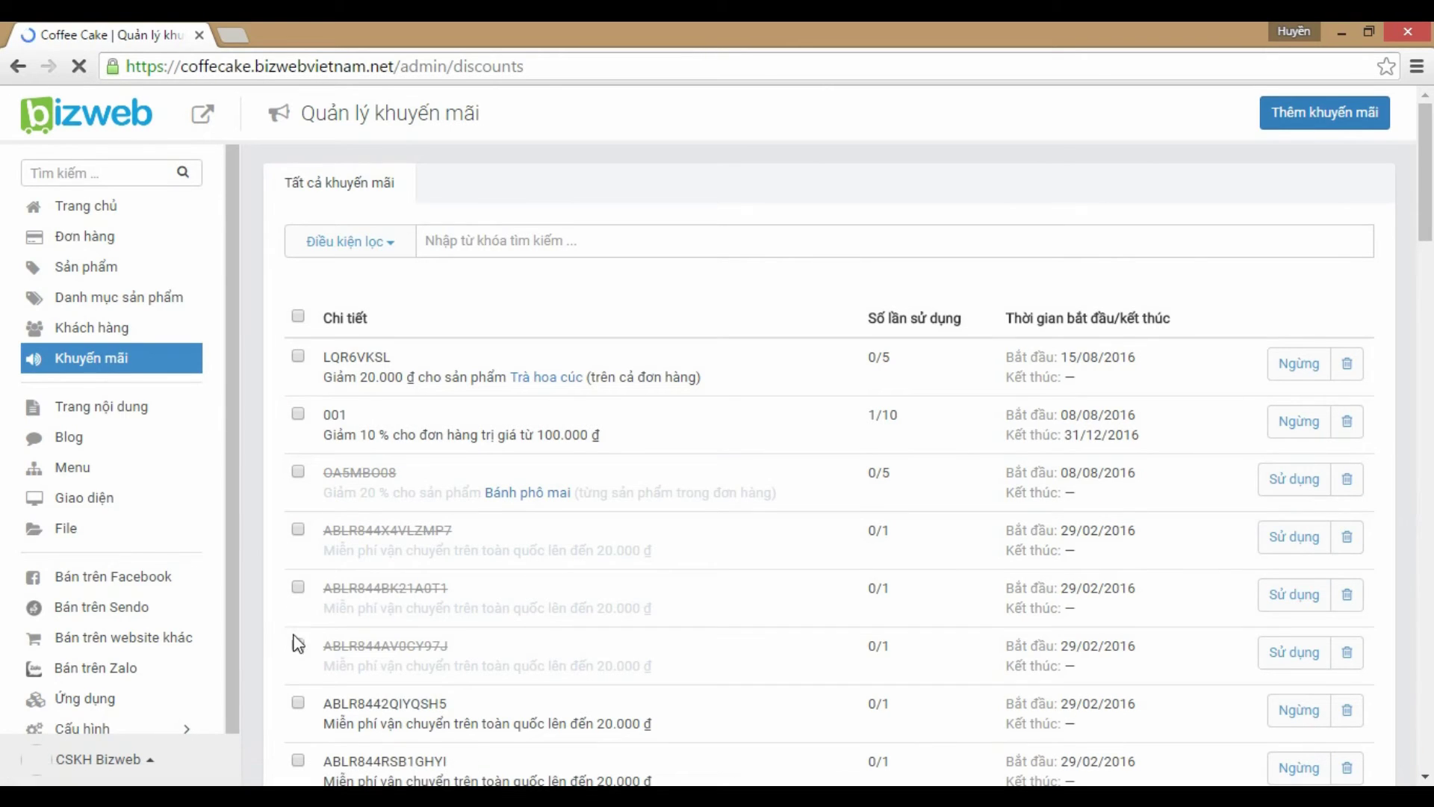
click(298, 529)
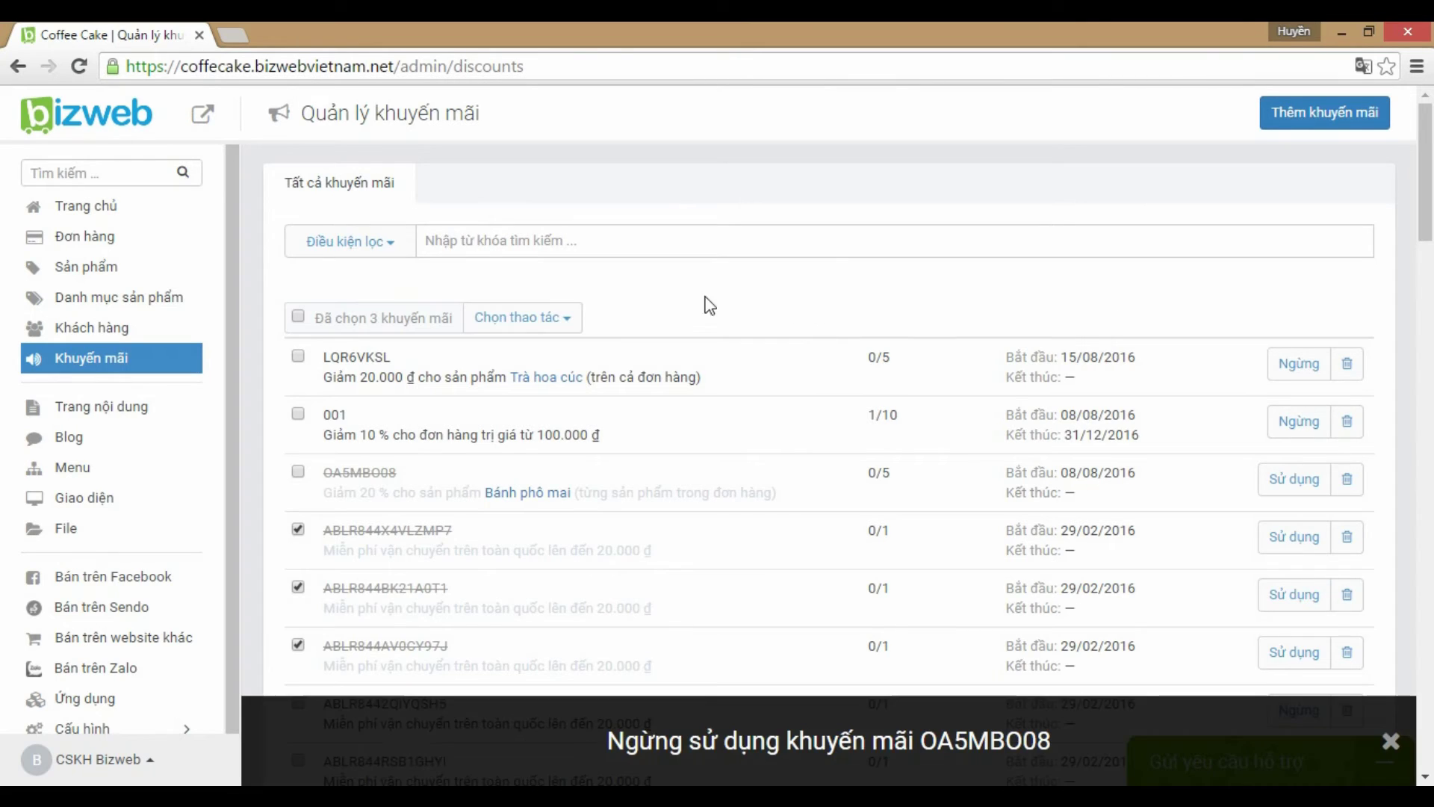
click(562, 320)
click(528, 427)
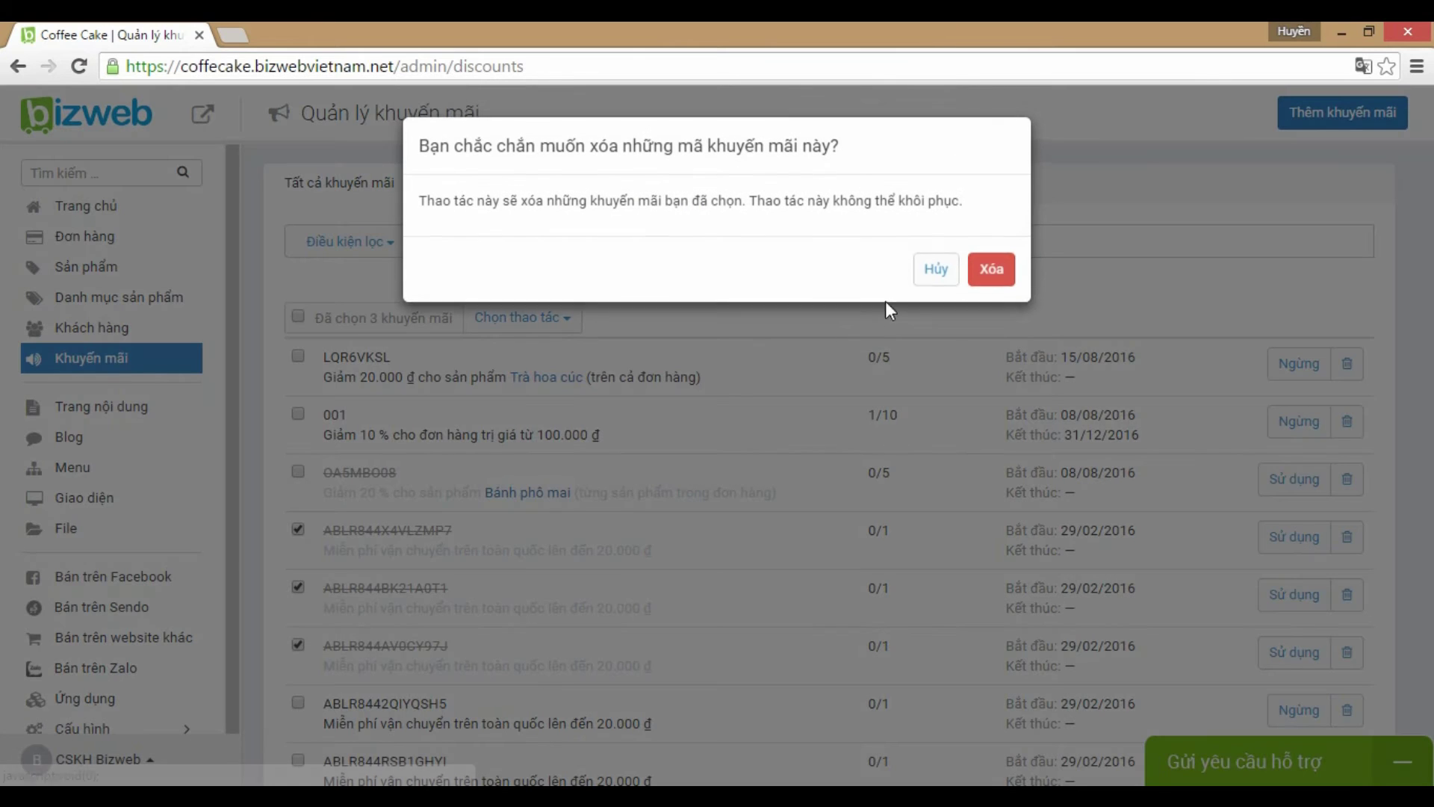
click(991, 275)
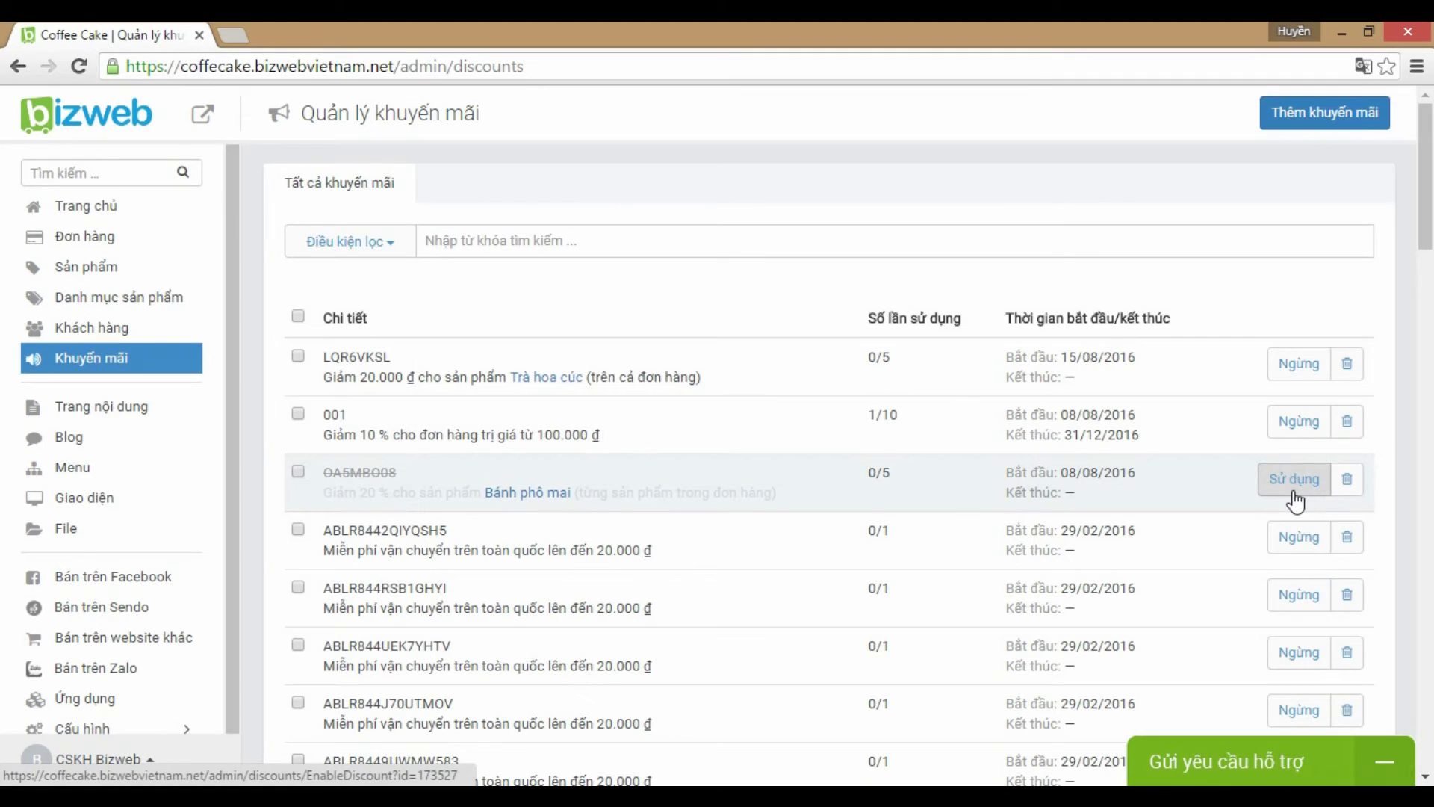
- Put the stopped promotion OA5MBO08 back into use
click(1290, 494)
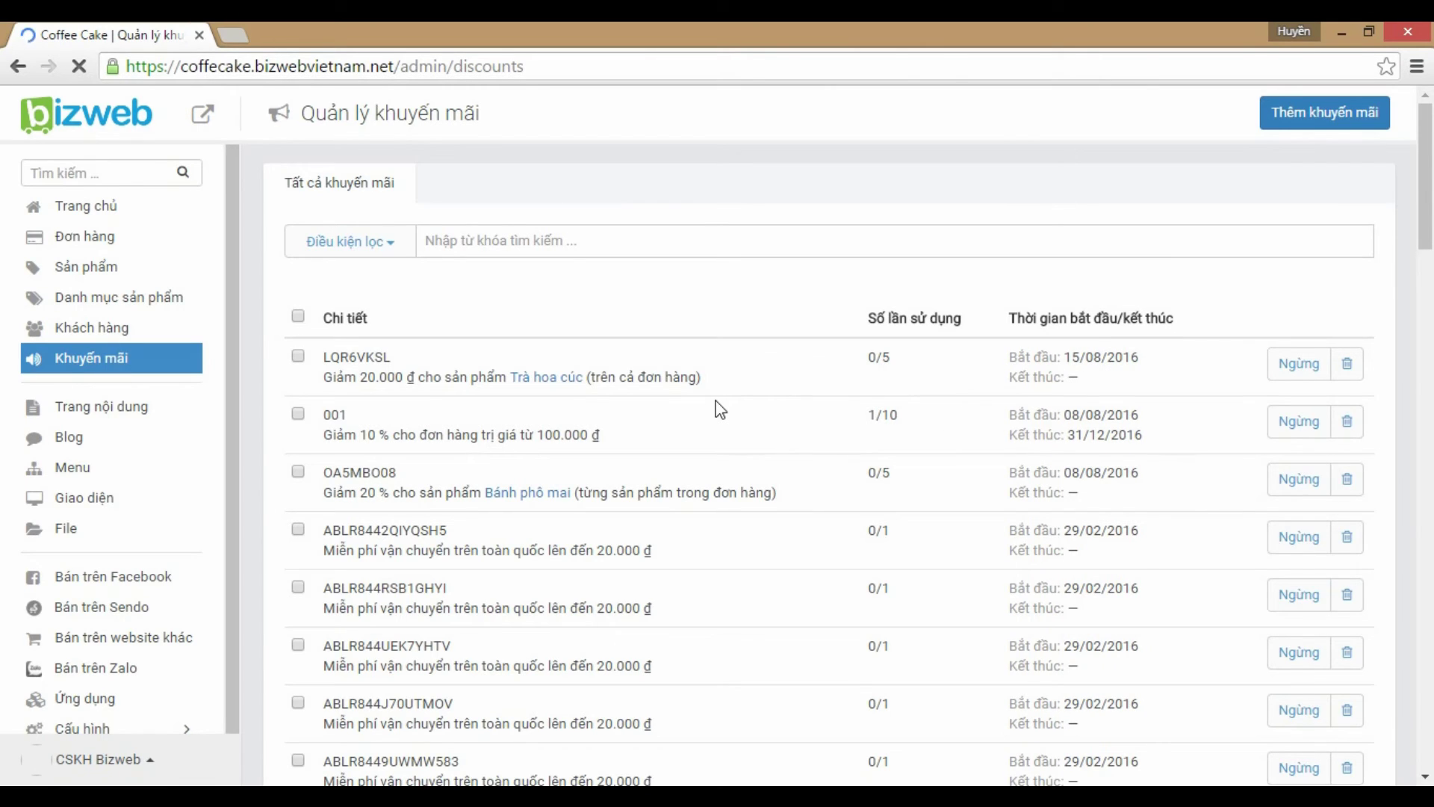
- Open the Coffee Cake storefront and add Trà mật ong and Trà hoa cúc to the shopping cart
click(202, 118)
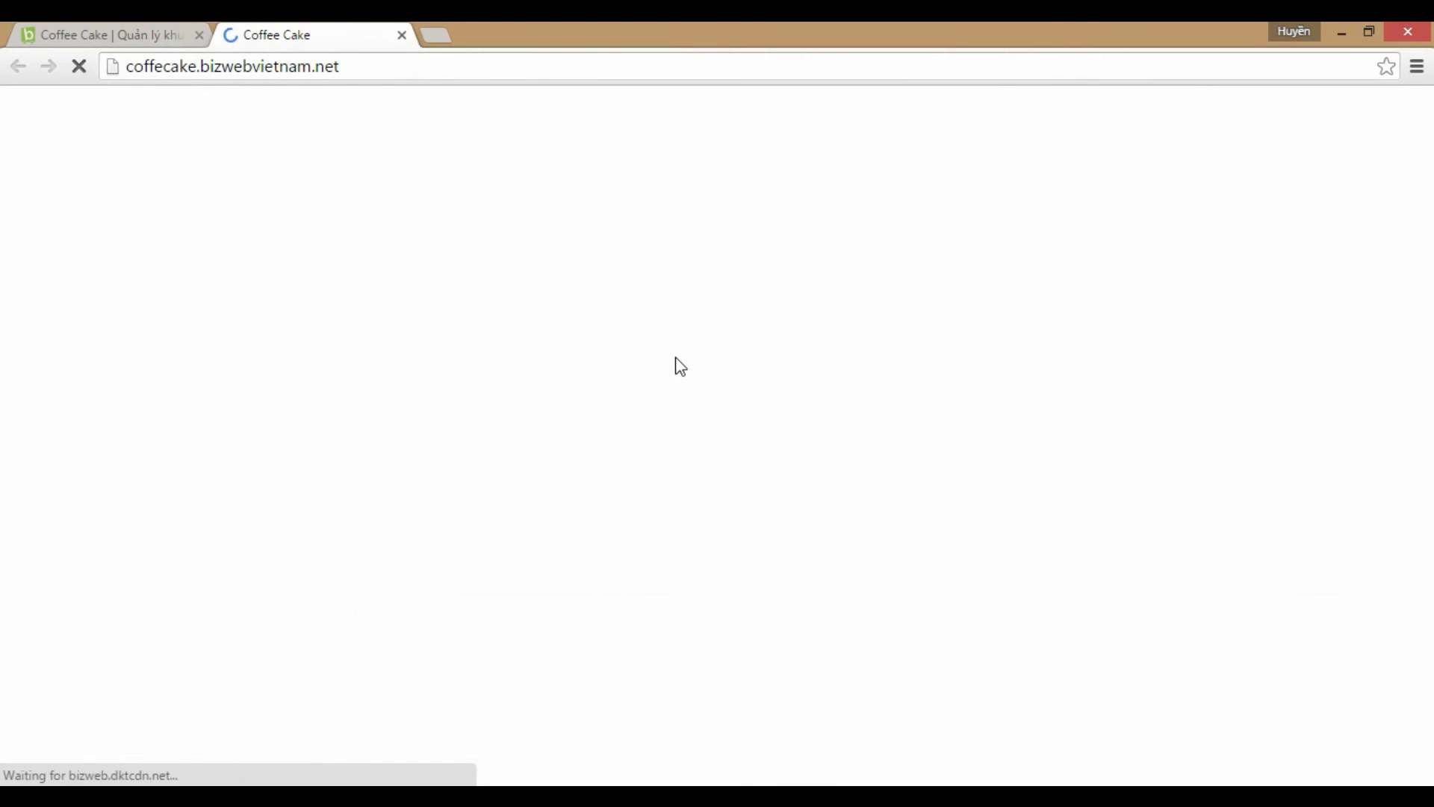
scroll(714, 478, down, 4)
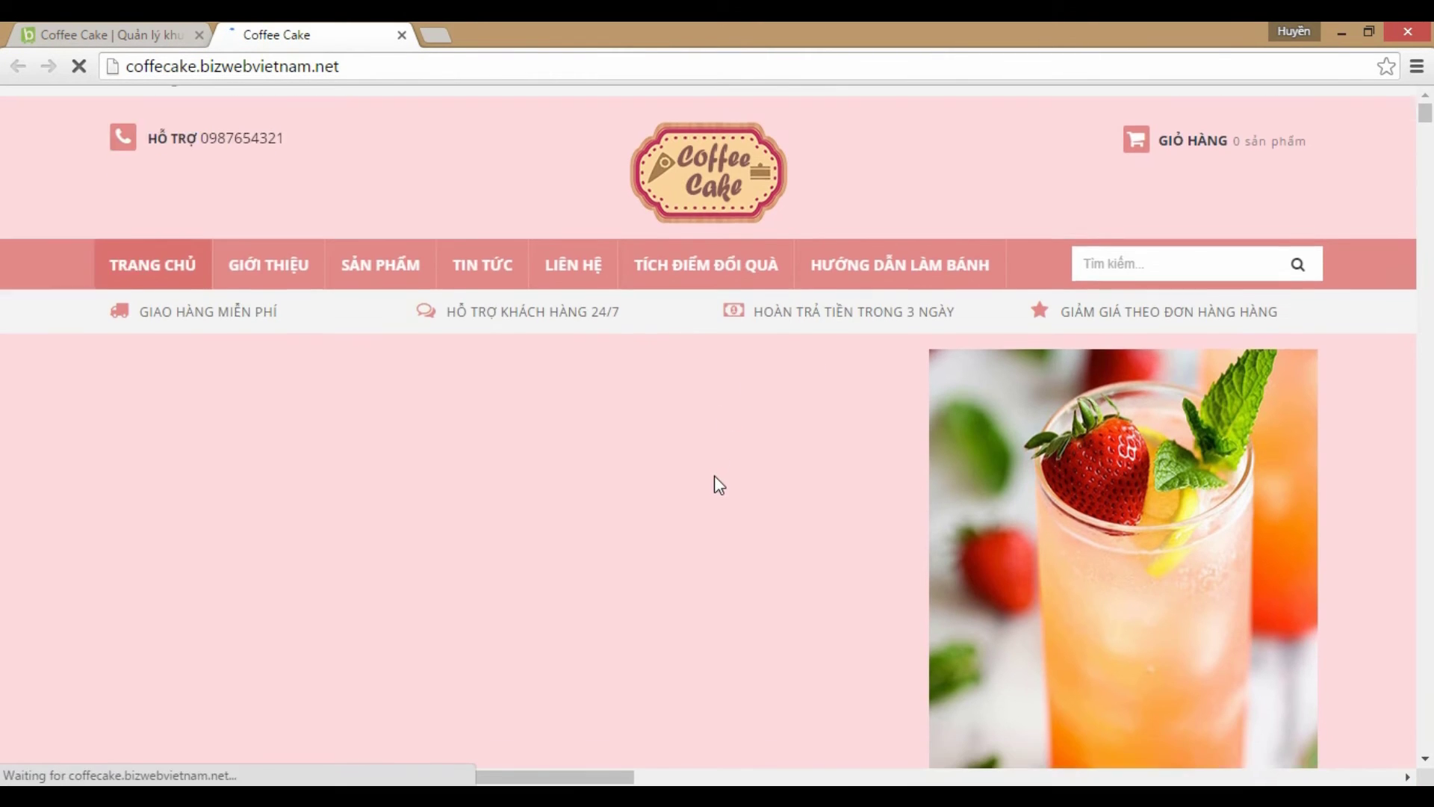
scroll(888, 475, down, 1)
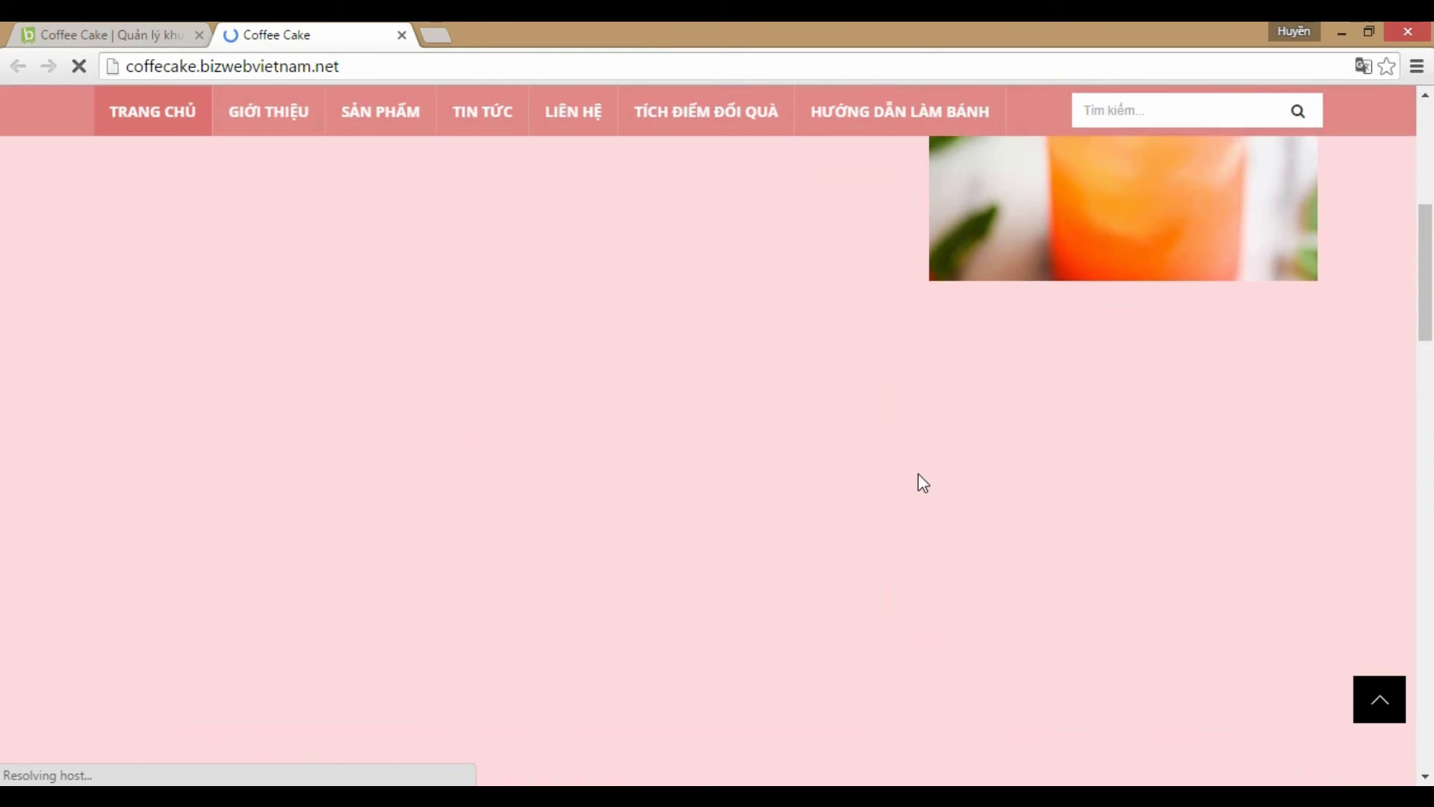
scroll(911, 473, down, 6)
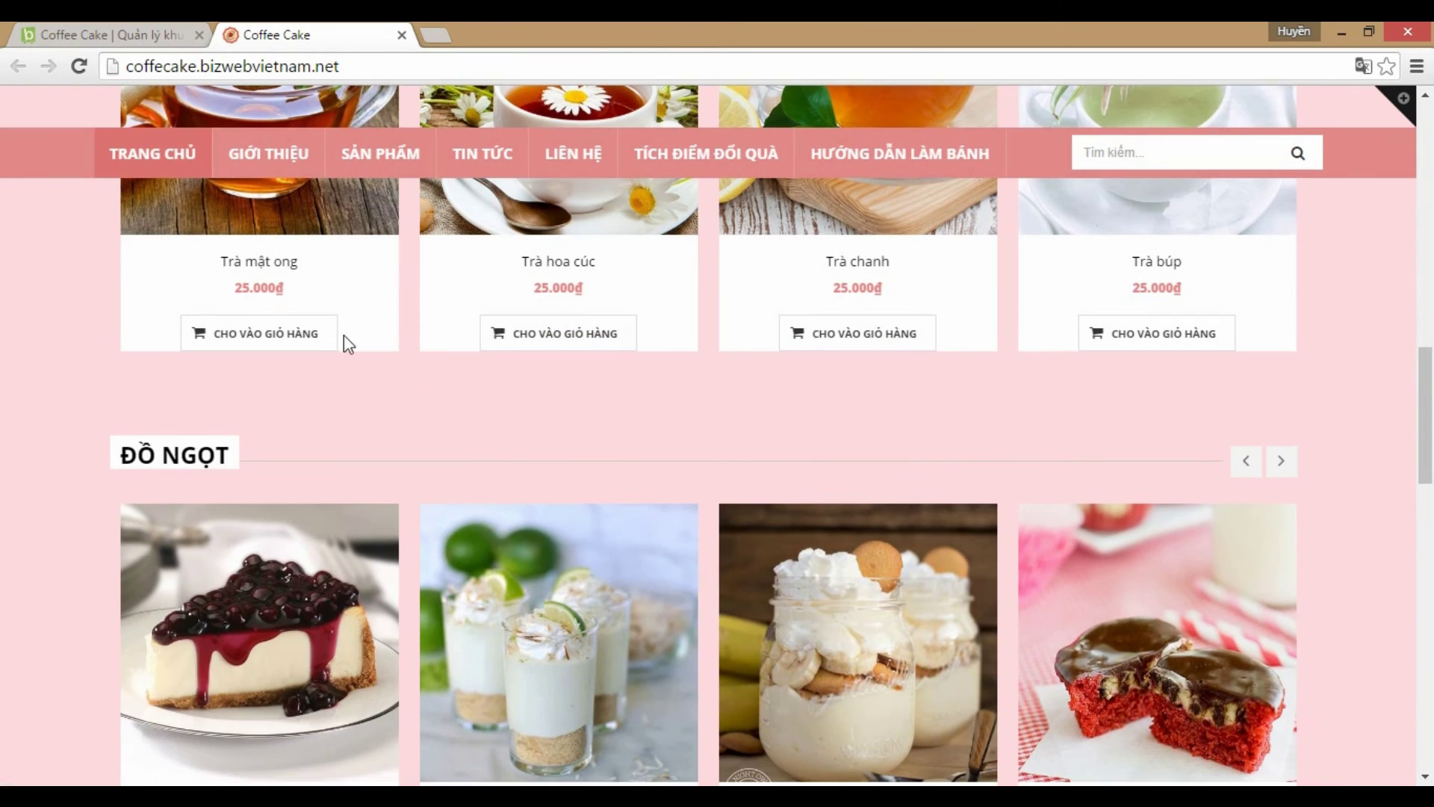
click(303, 340)
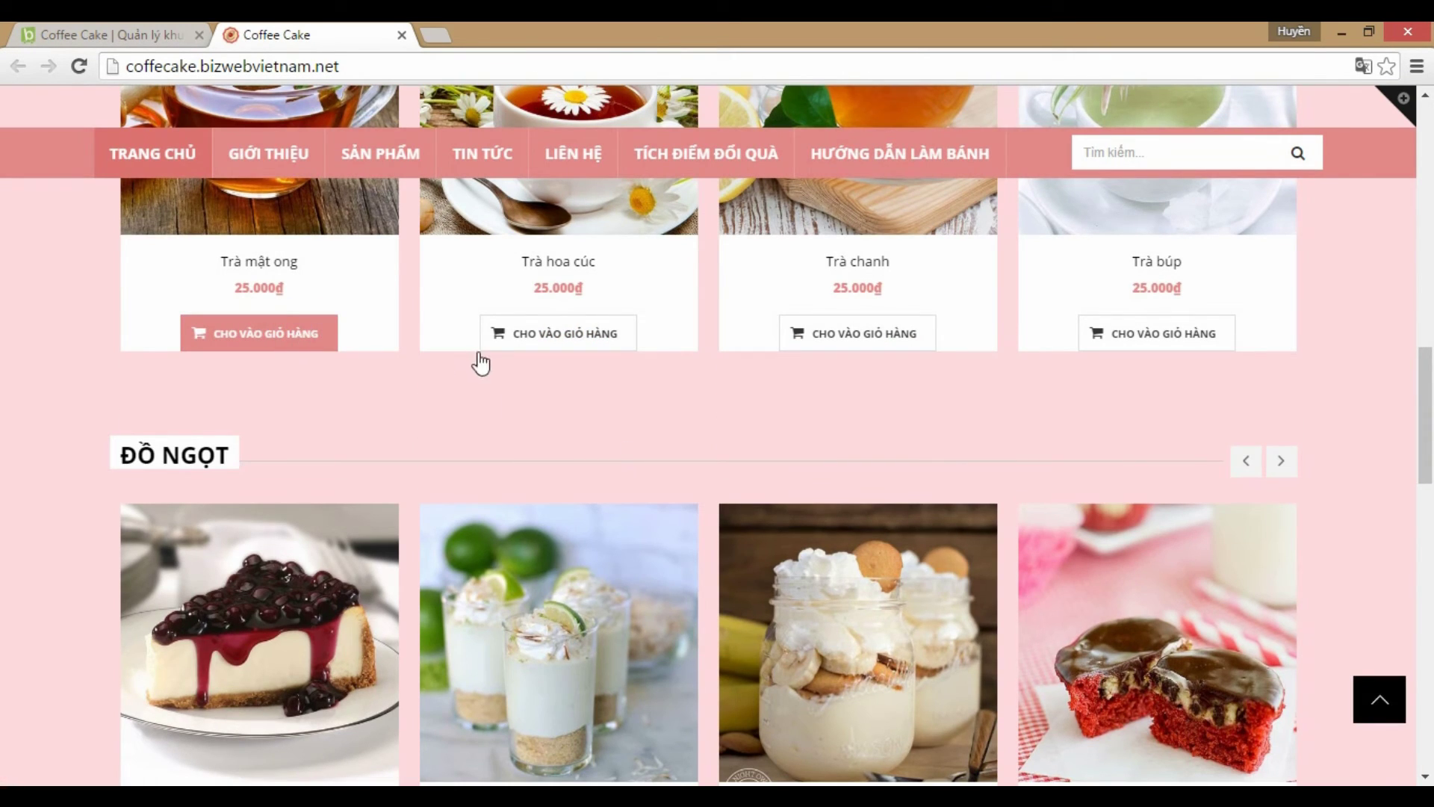
scroll(567, 459, up, 1)
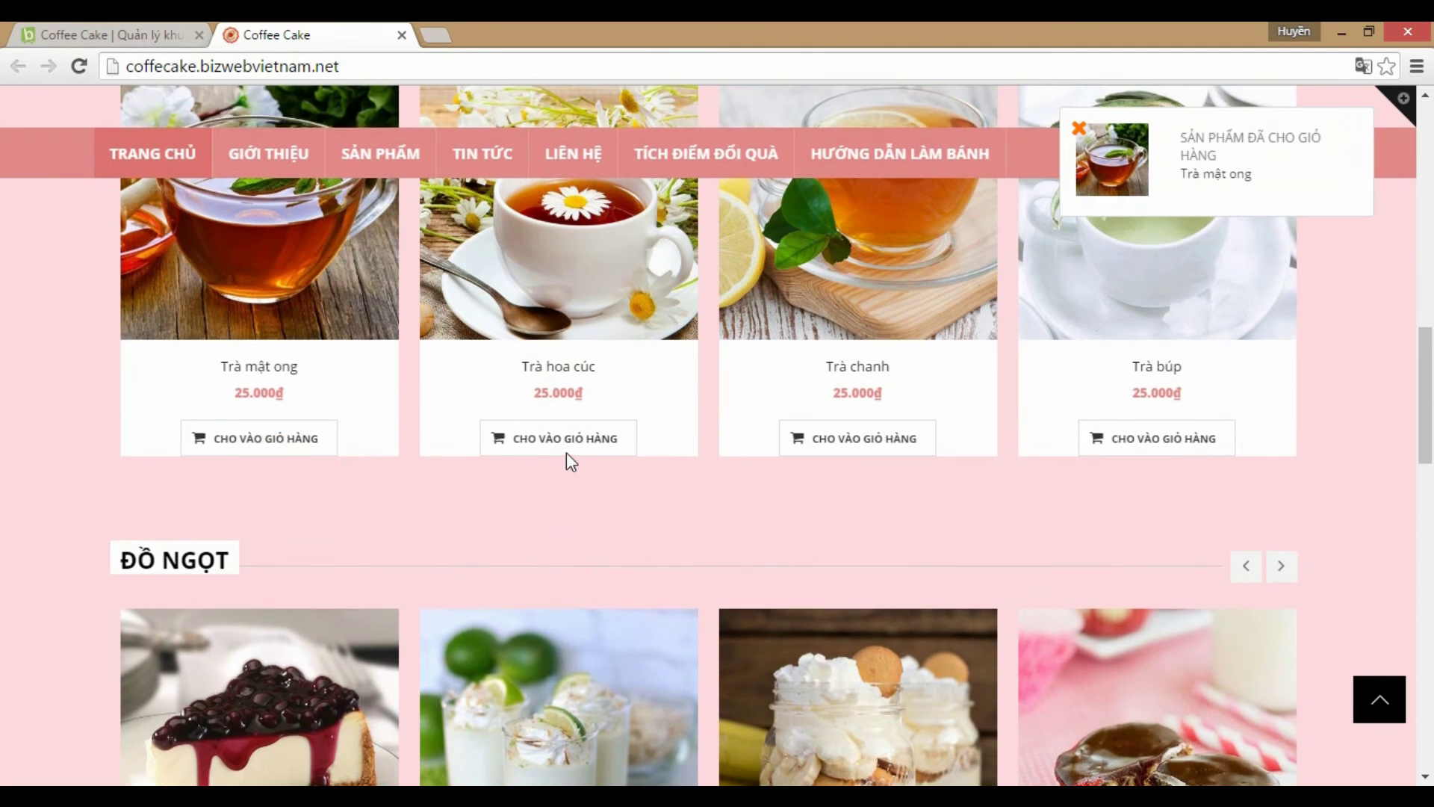
scroll(566, 451, up, 1)
click(593, 546)
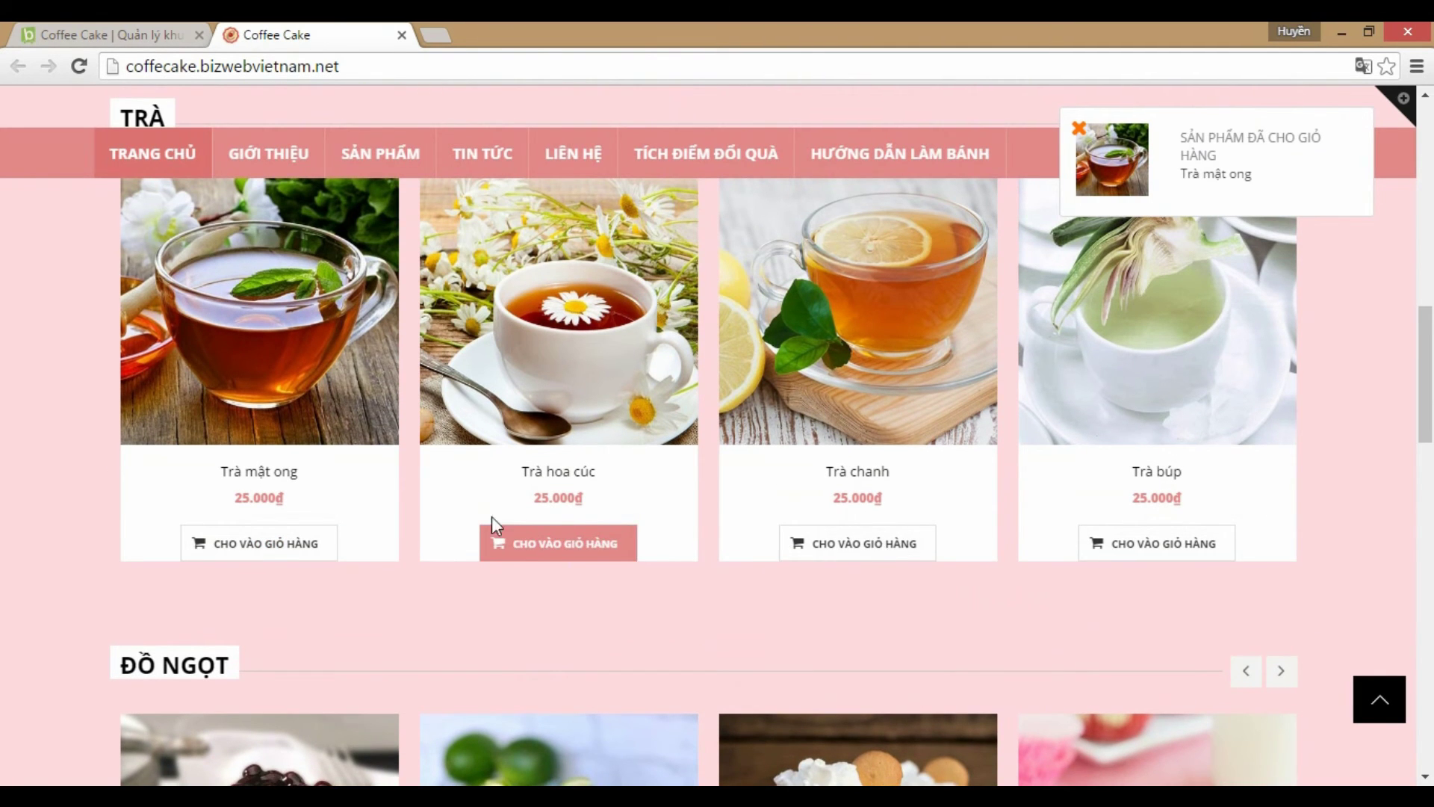
- Open the shopping cart and update the quantity of Trà mật ong to 3
scroll(1371, 485, up, 10)
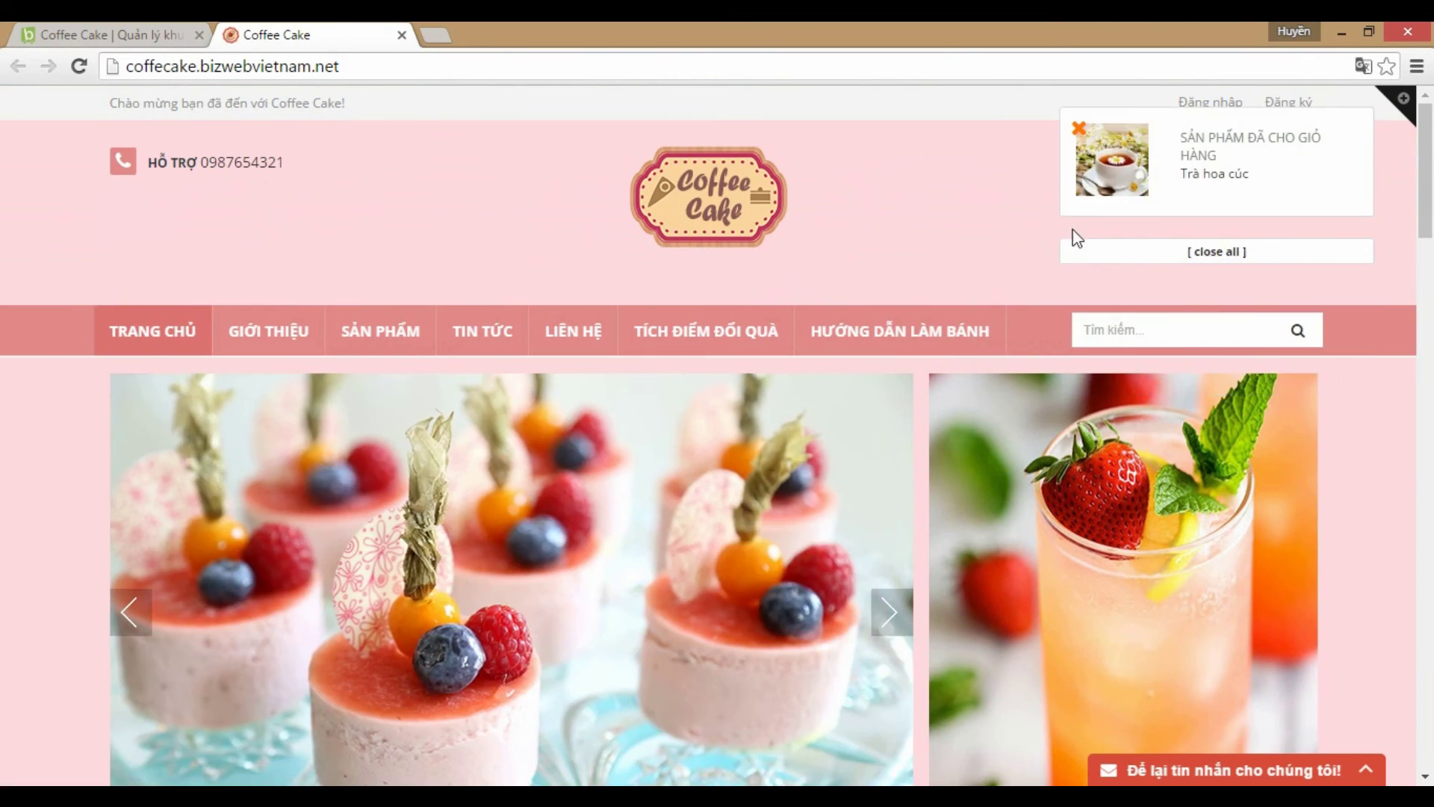
mouse_move(1195, 163)
click(1092, 526)
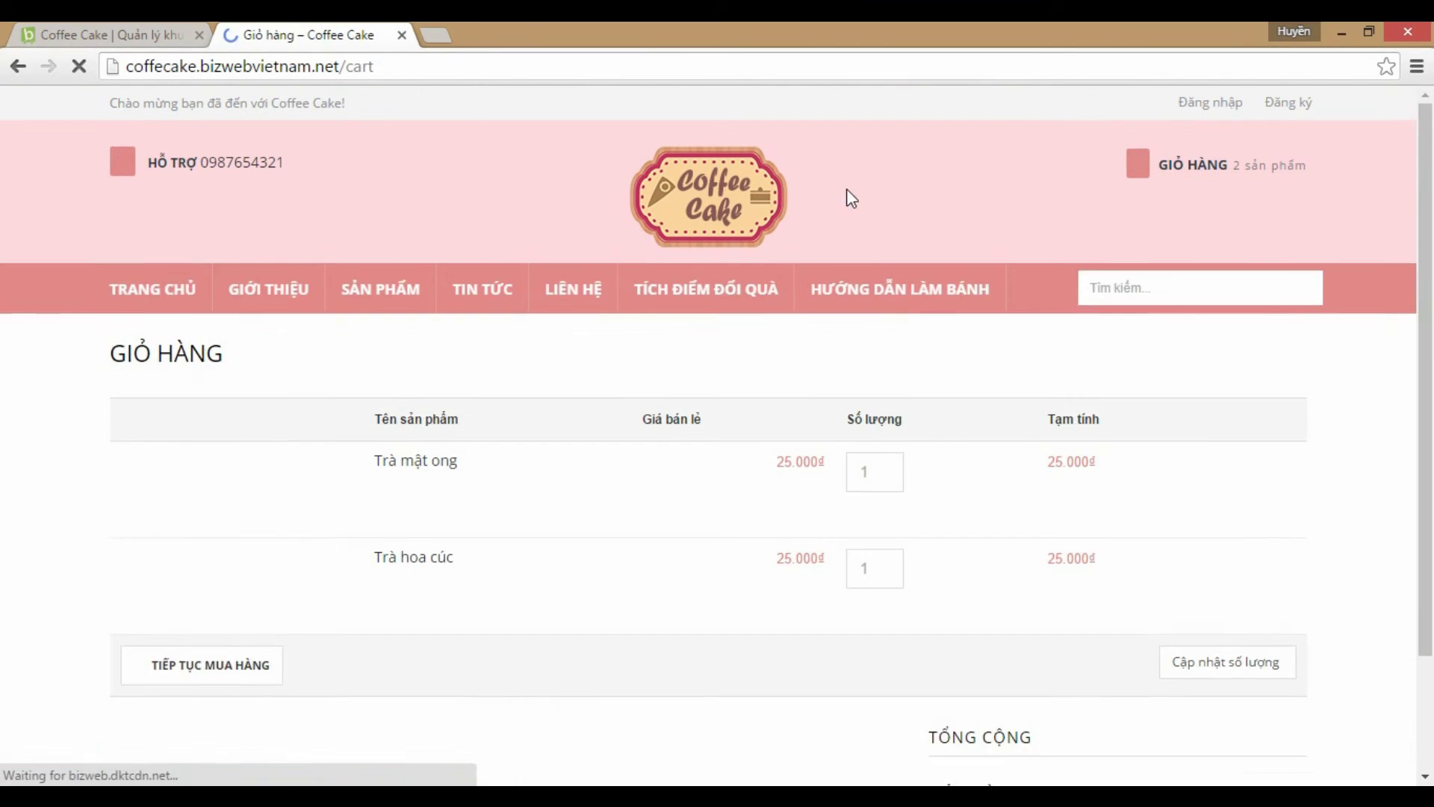
scroll(845, 198, down, 2)
double_click(890, 360)
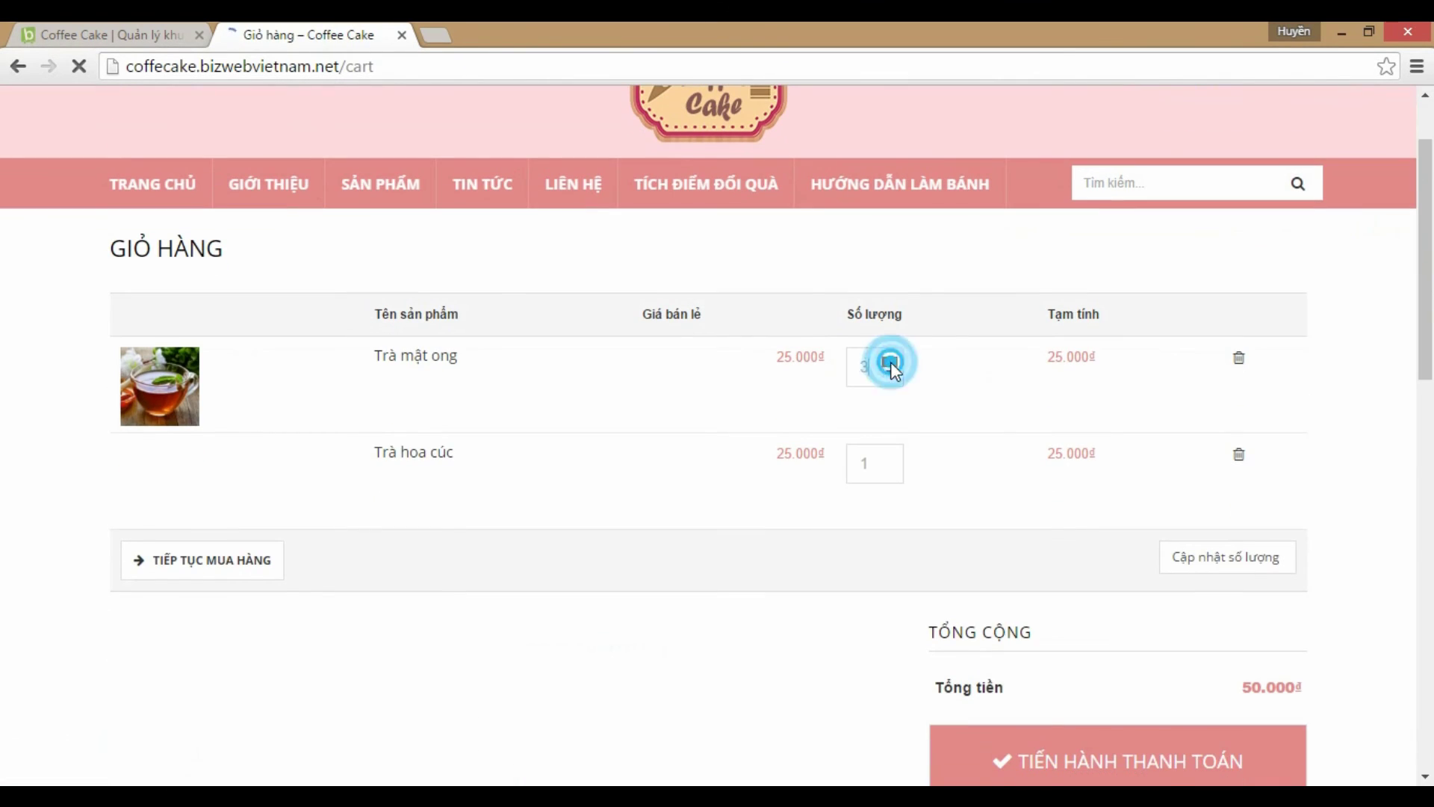
click(1225, 554)
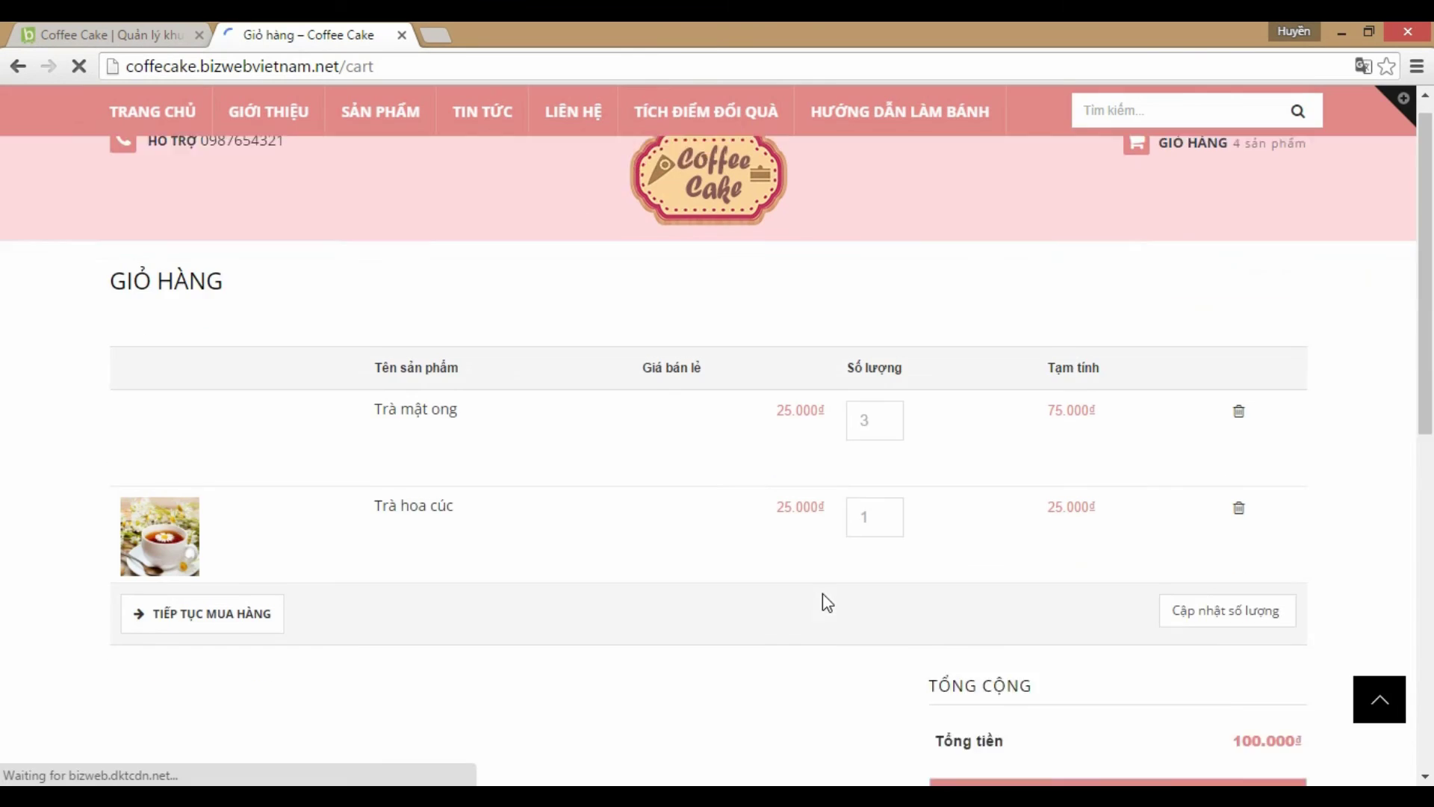
- Proceed to checkout and fill in the buyer's e-mail with the first saved suggestion
scroll(822, 593, down, 3)
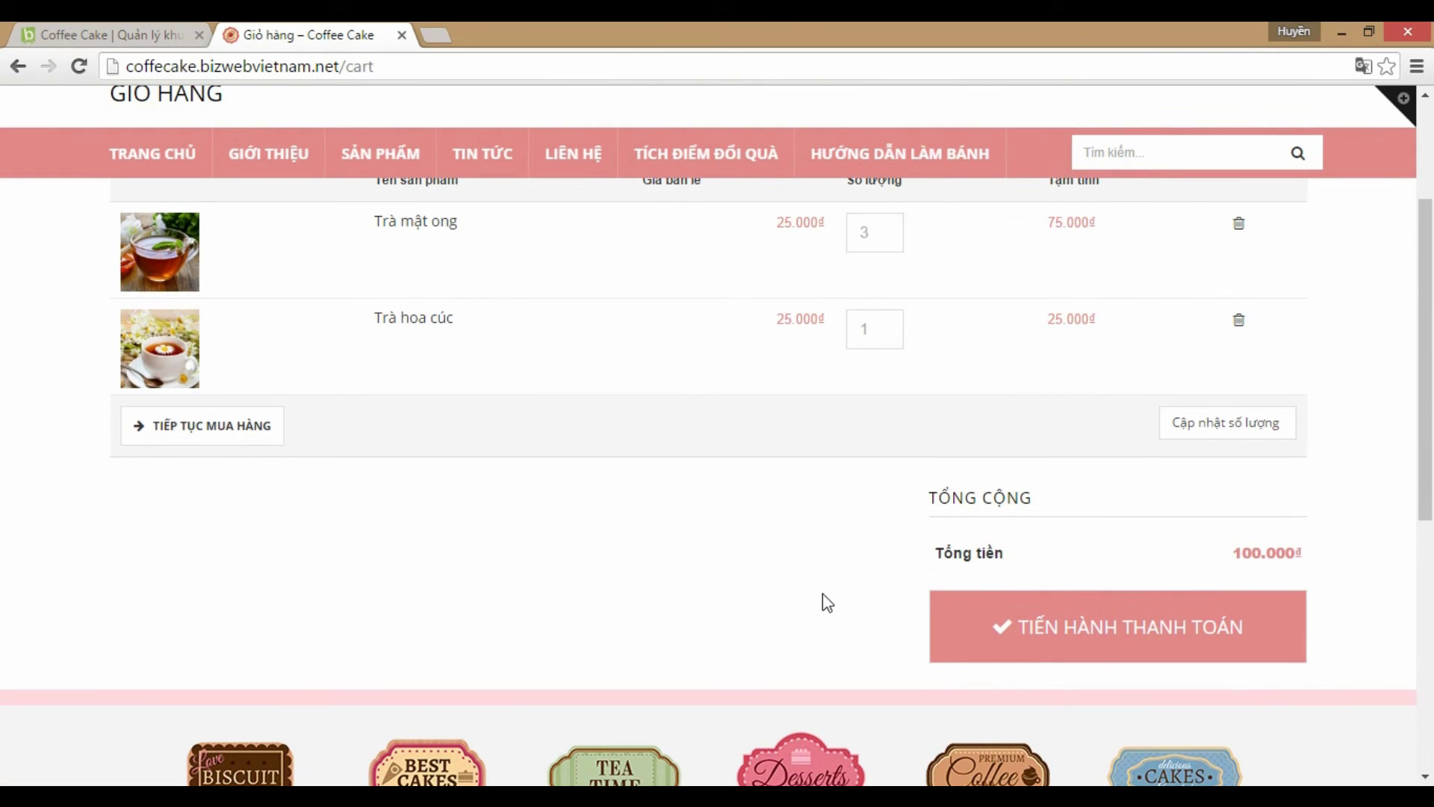
click(1145, 629)
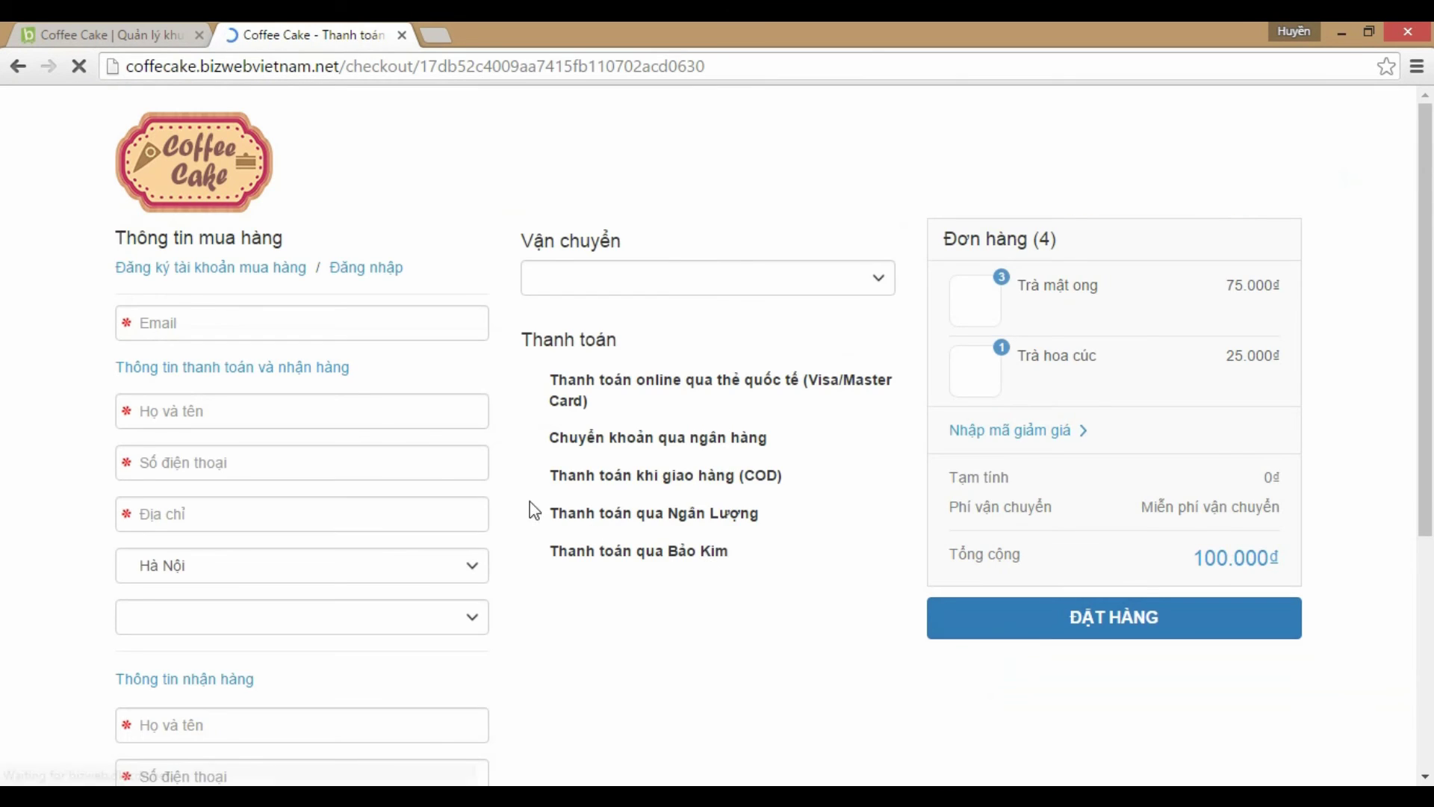
click(300, 323)
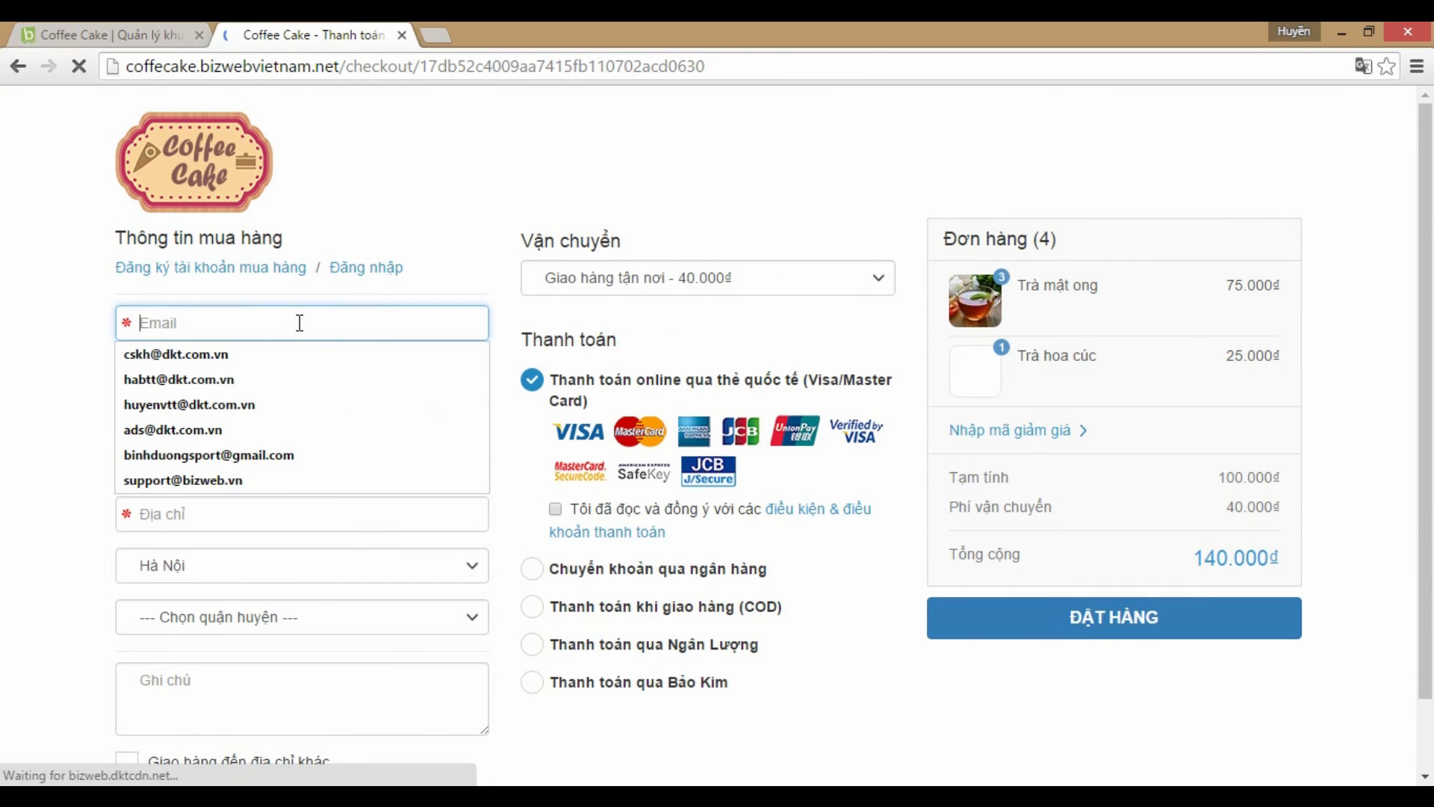
click(297, 357)
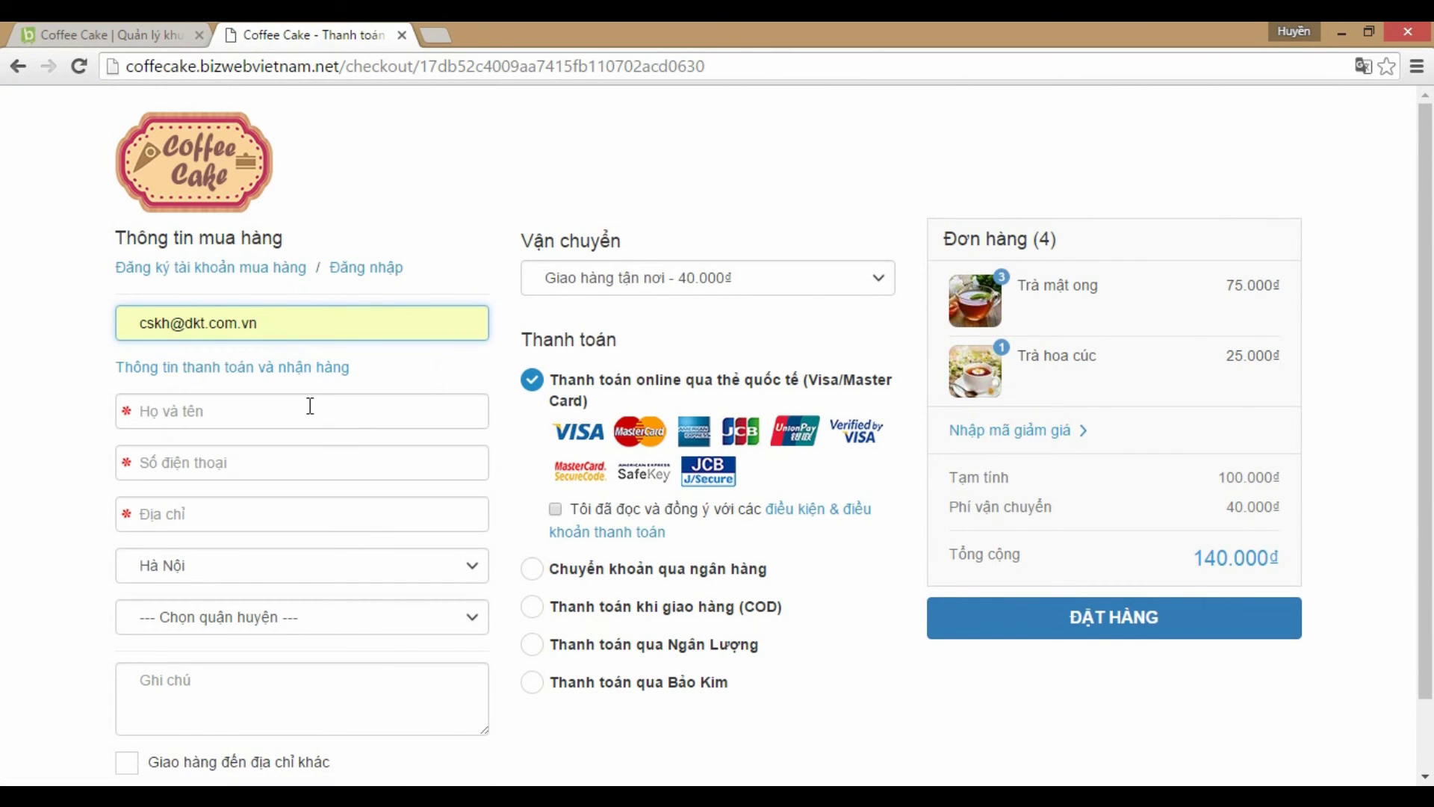
- Choose Giao hàng tận nơi - 40.000₫ as the shipping method and go through the name, phone, address and province fields without filling them in
click(310, 407)
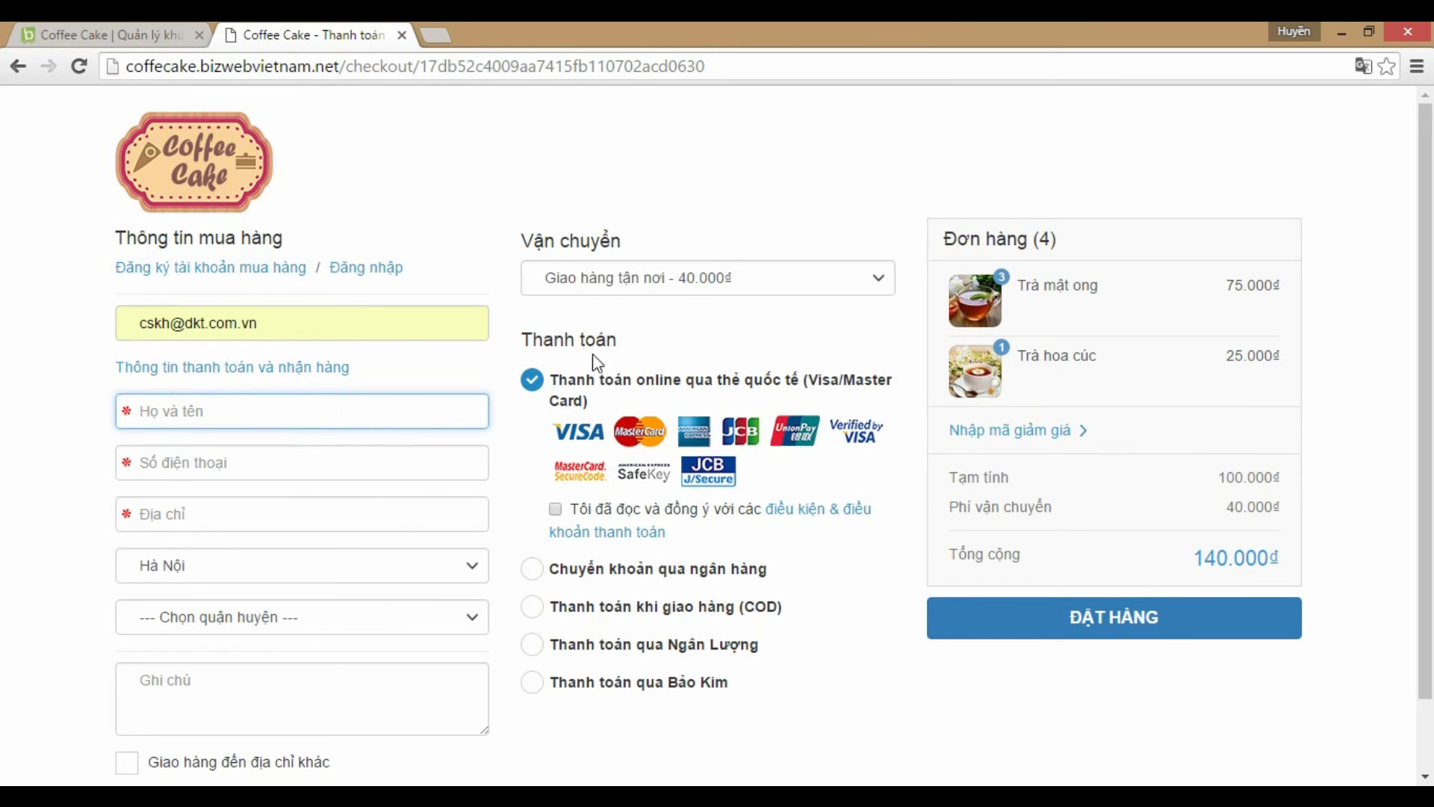
click(878, 284)
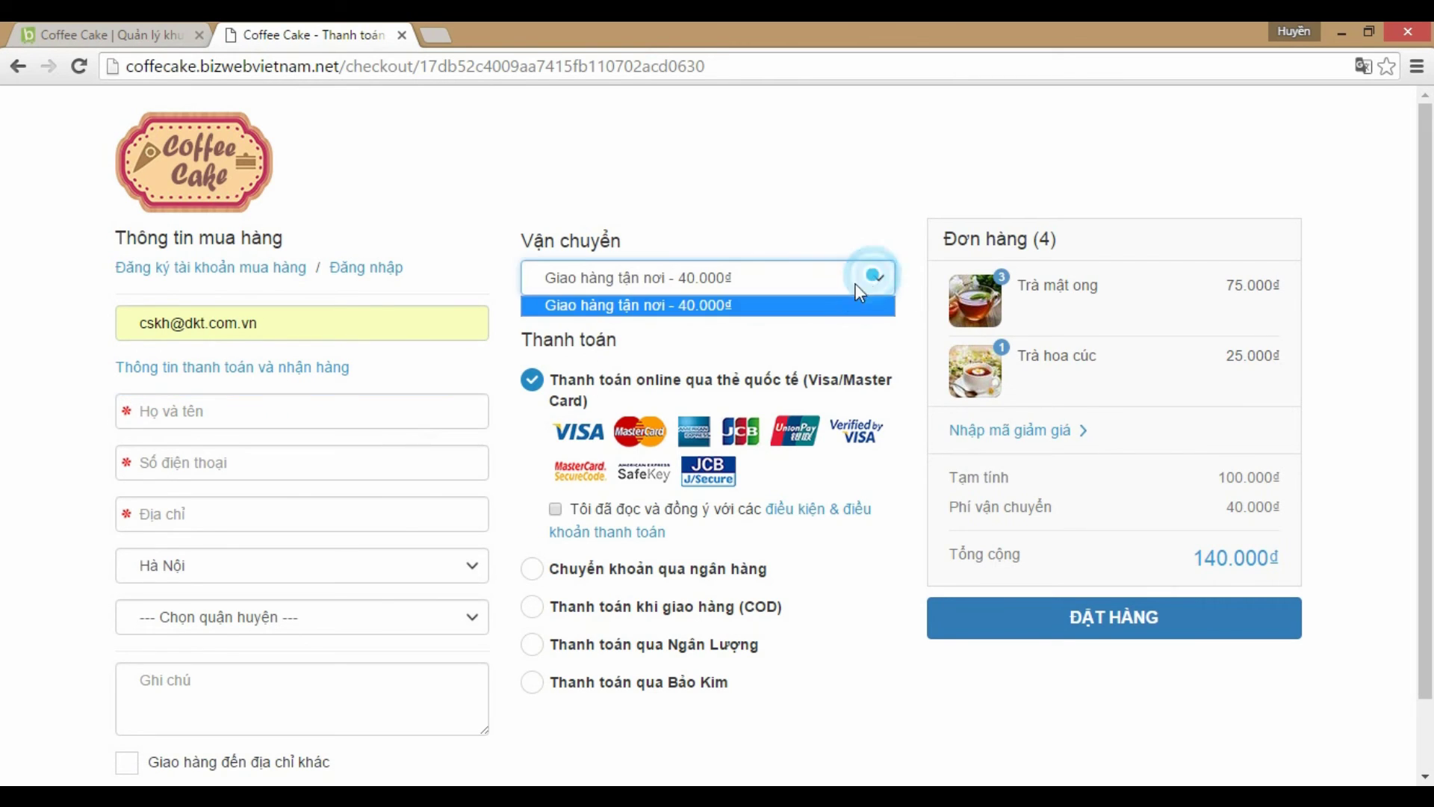
click(805, 305)
click(289, 485)
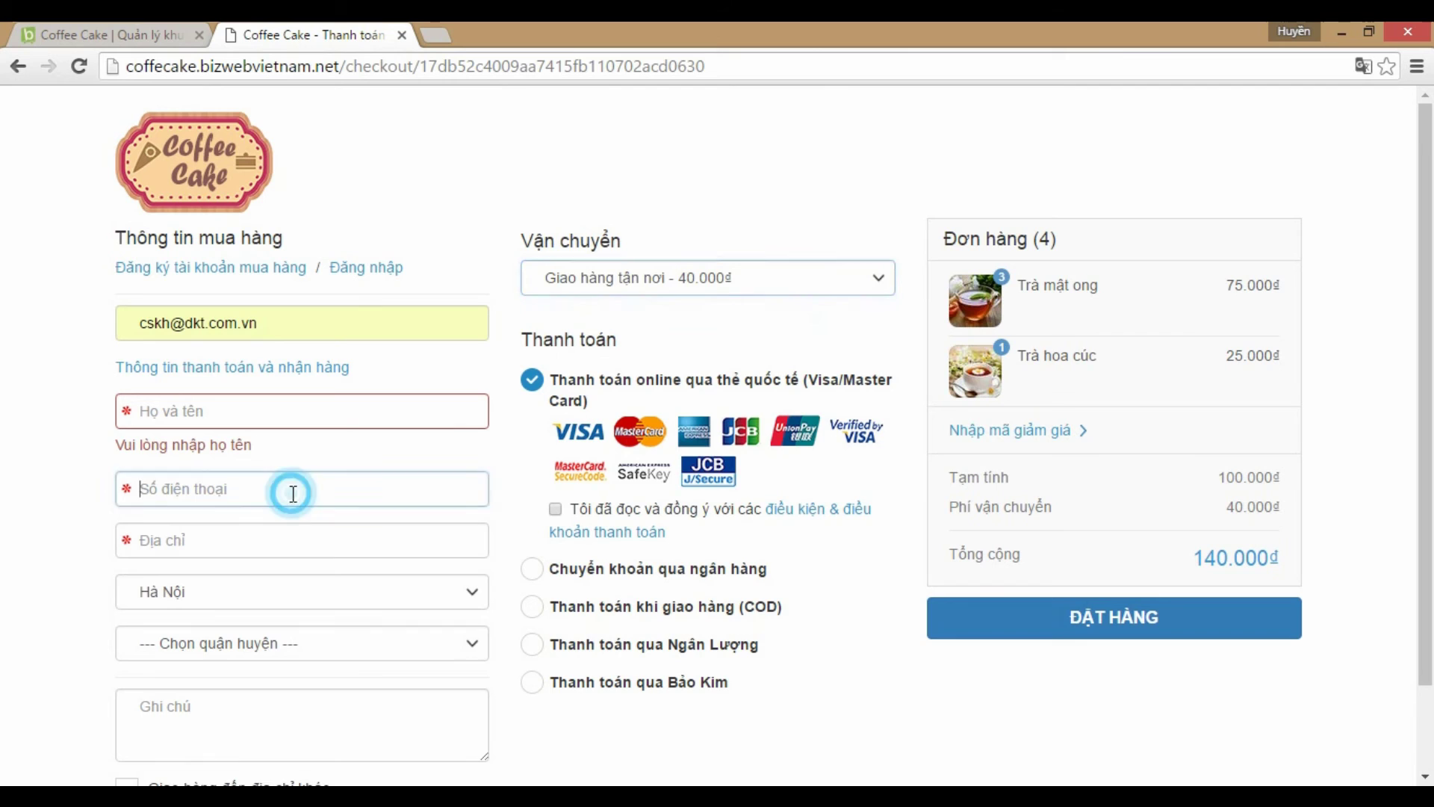
click(278, 539)
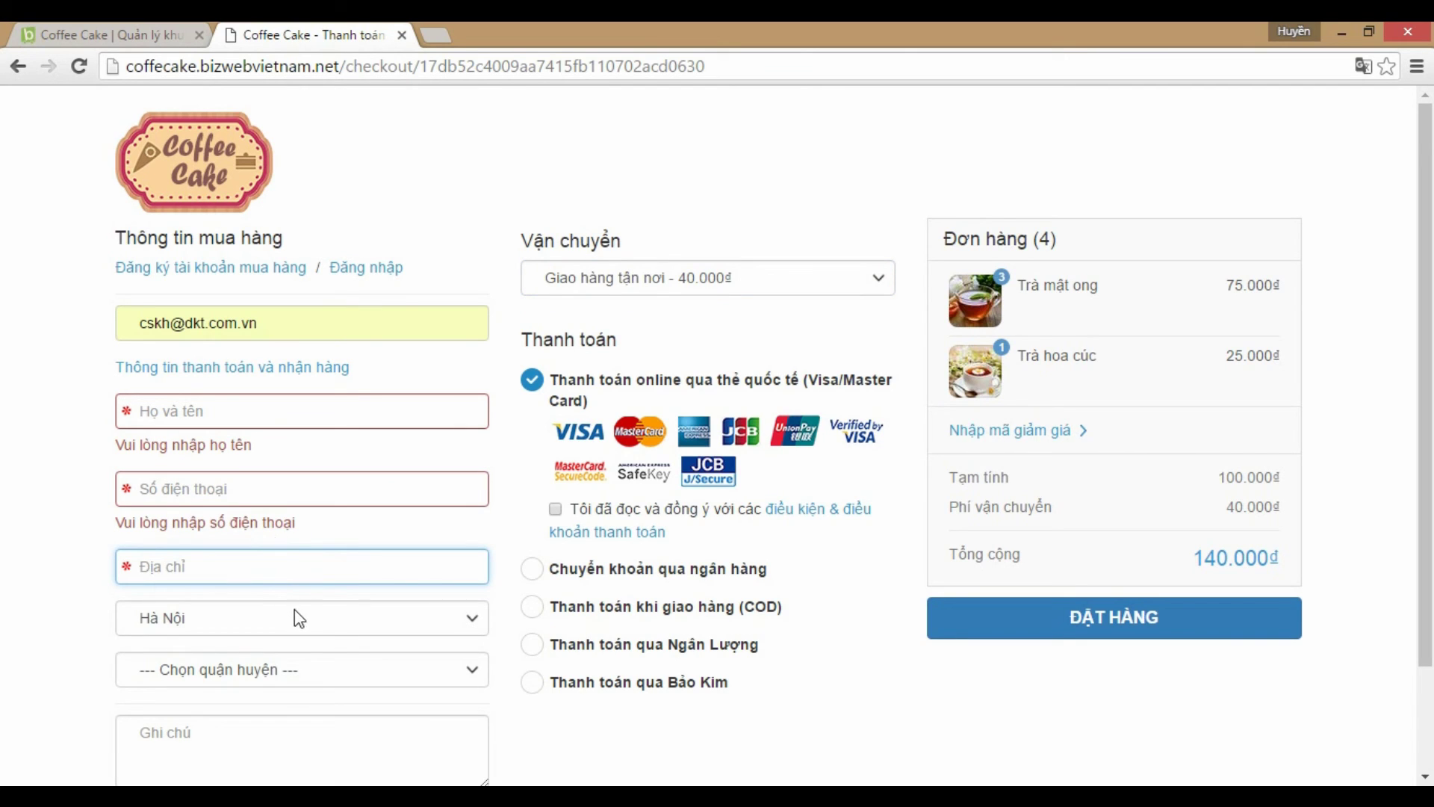
click(329, 627)
- Apply discount code 001 to the order and highlight its discount line in the order summary
click(1063, 429)
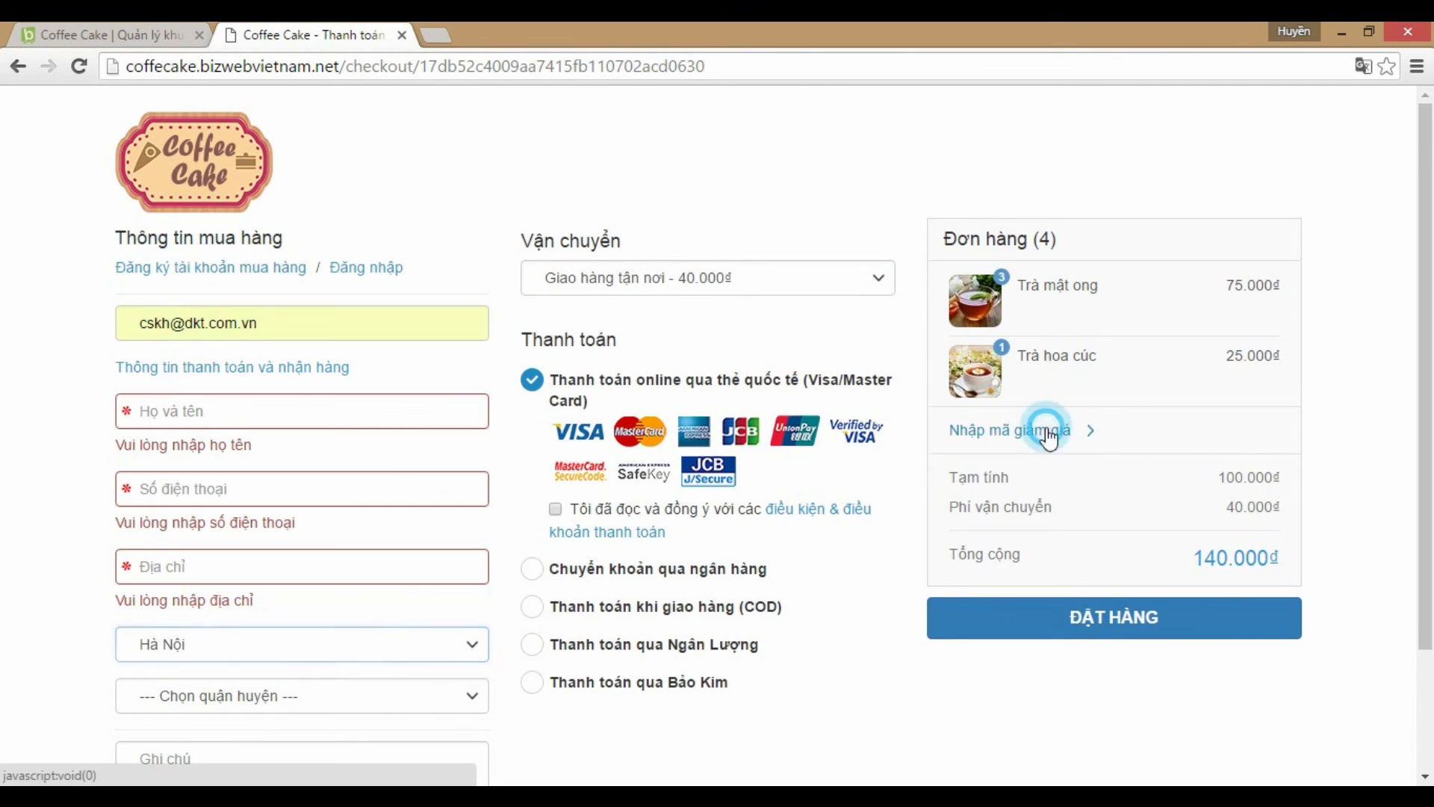
click(1064, 430)
click(1060, 436)
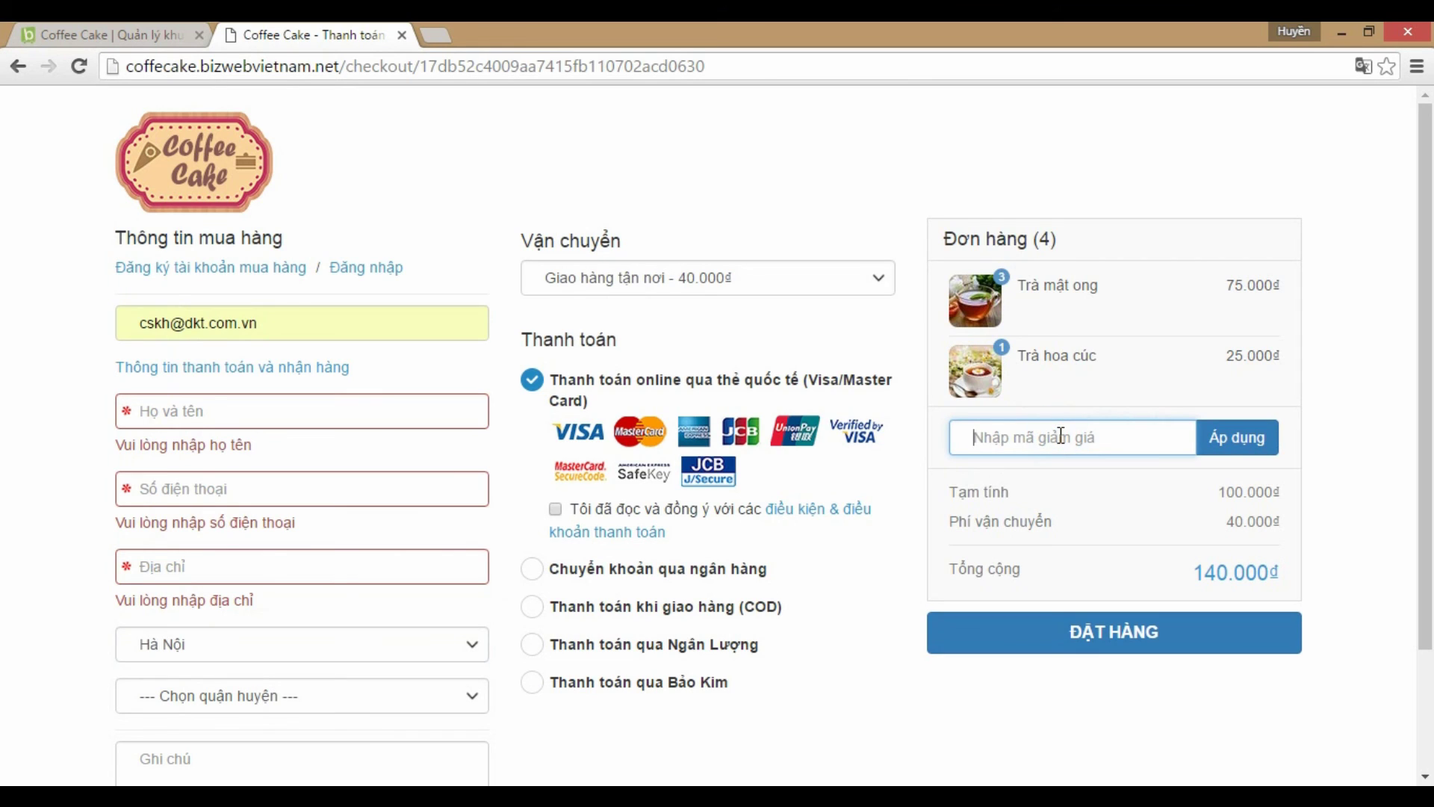
text(001)
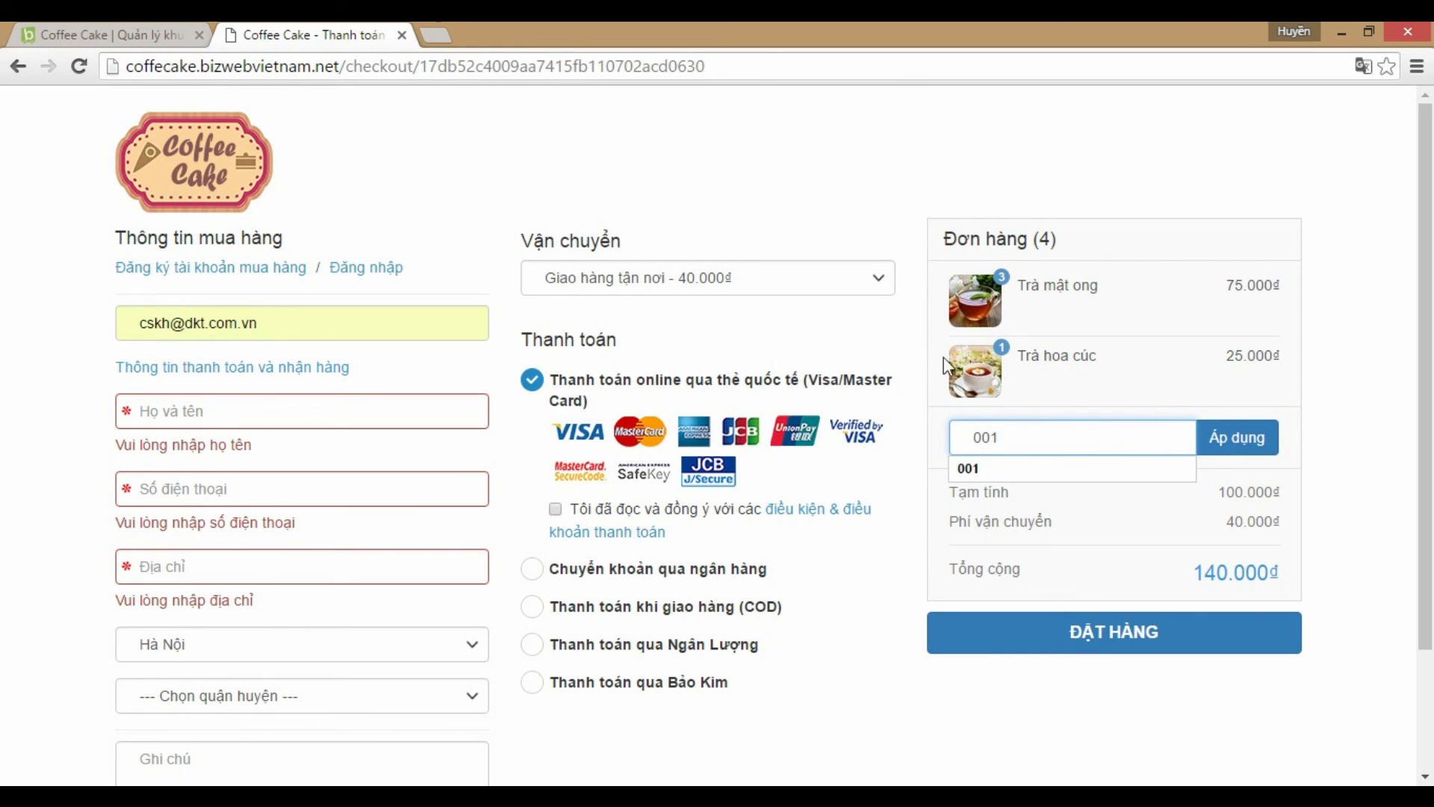
click(1109, 470)
click(1249, 443)
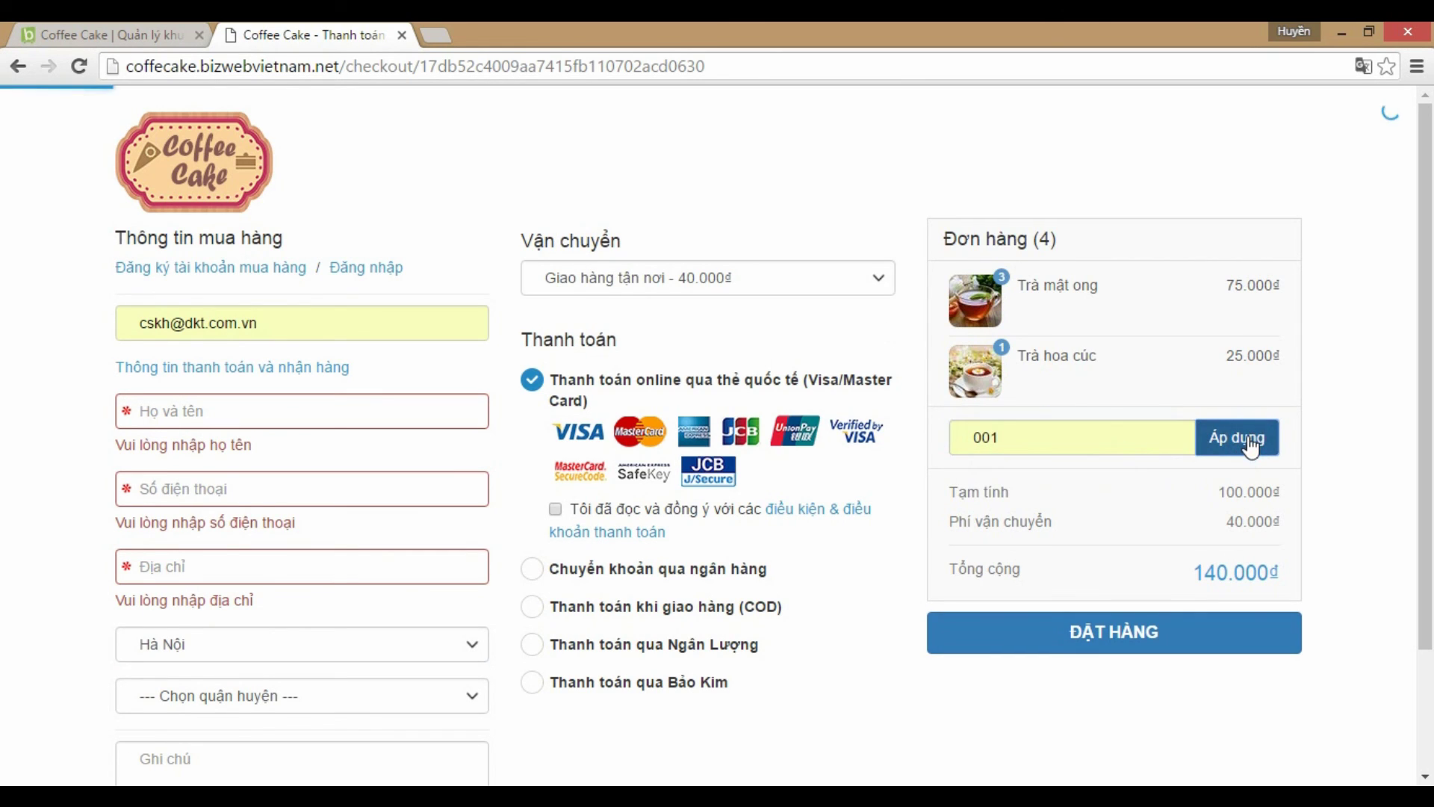
drag(1281, 431, 970, 437)
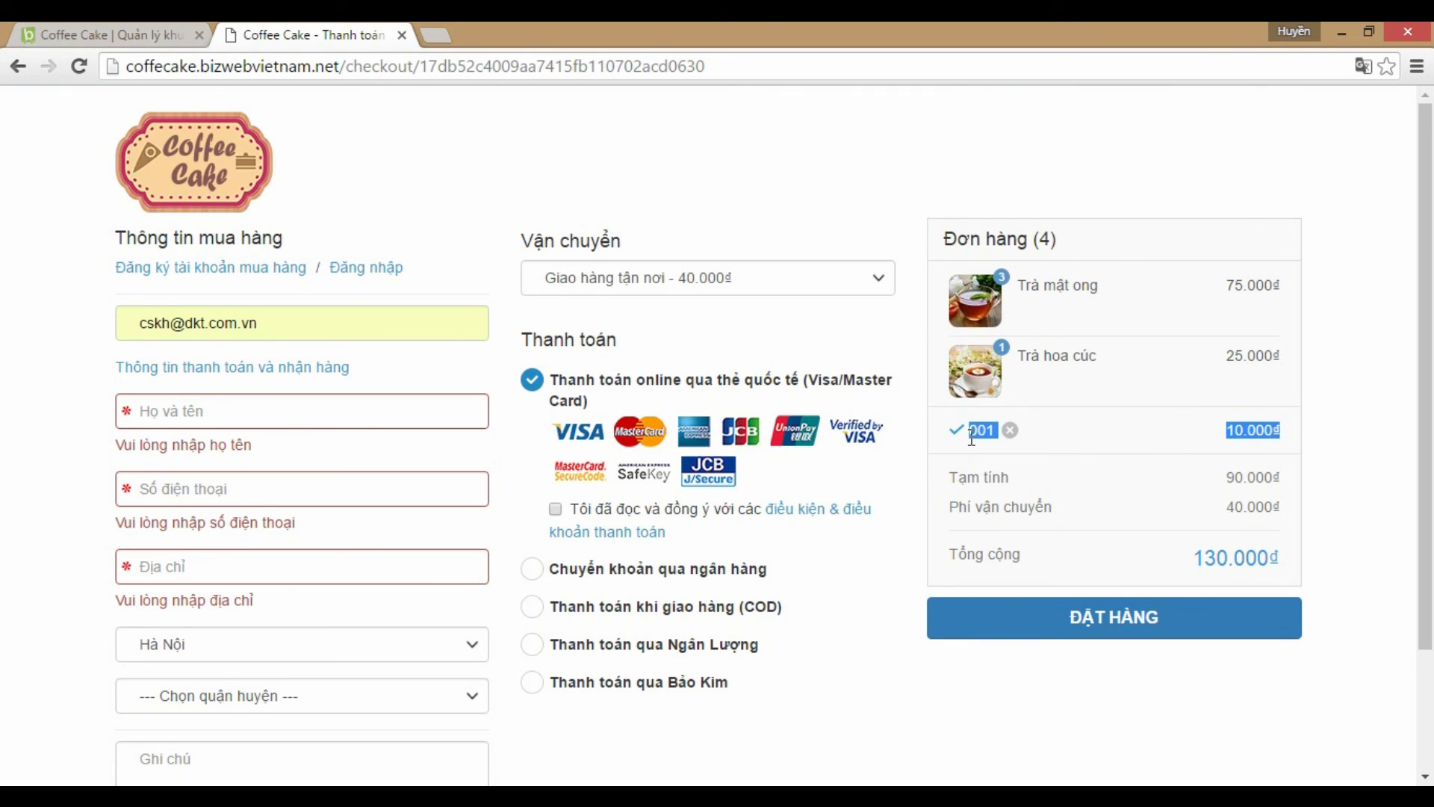